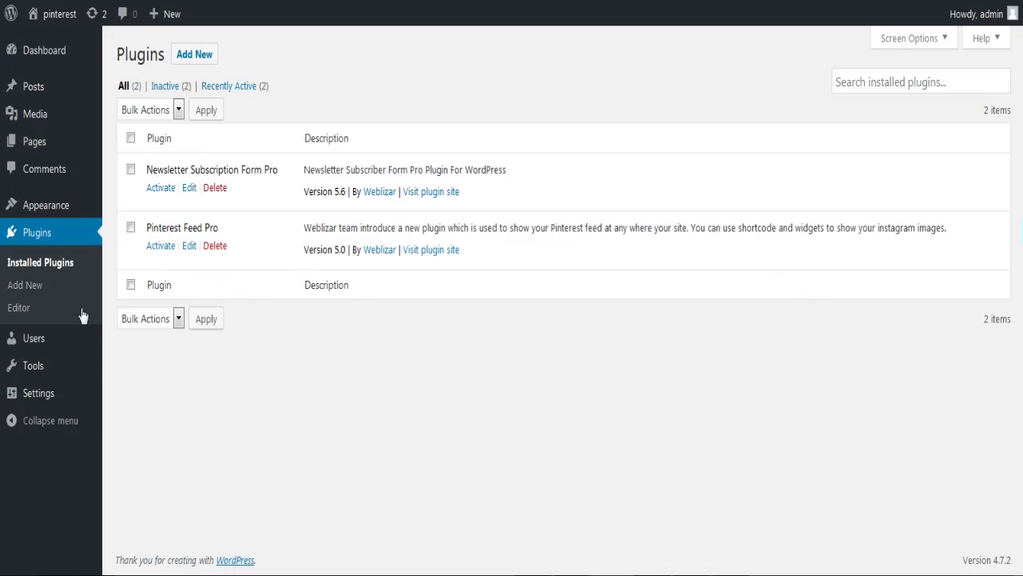
Step: Search the plugin directory by author for 'webl' (Weblizar)
left_click(198, 61)
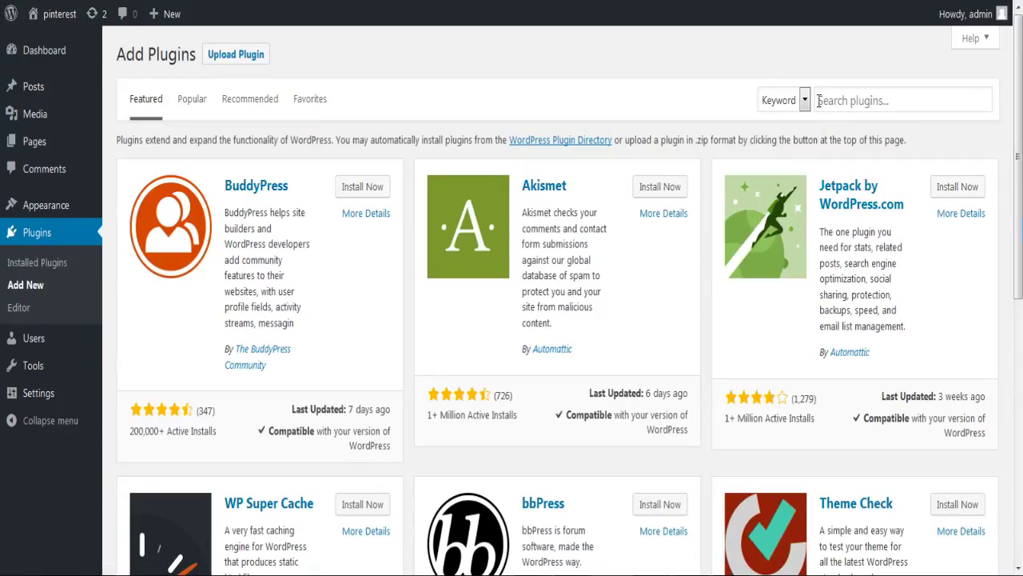
left_click(788, 100)
left_click(771, 132)
left_click(817, 101)
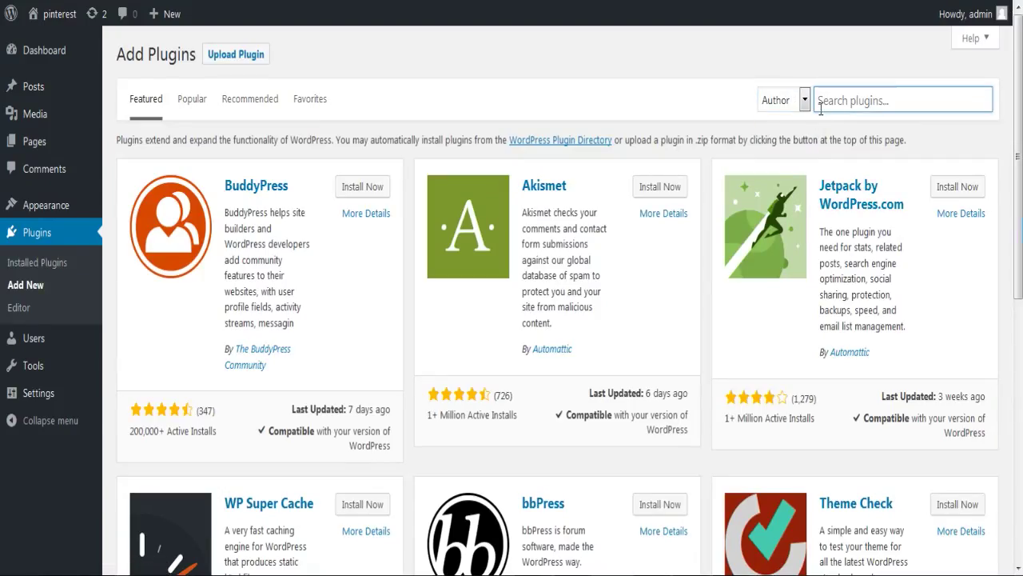
type("webl")
left_click(829, 121)
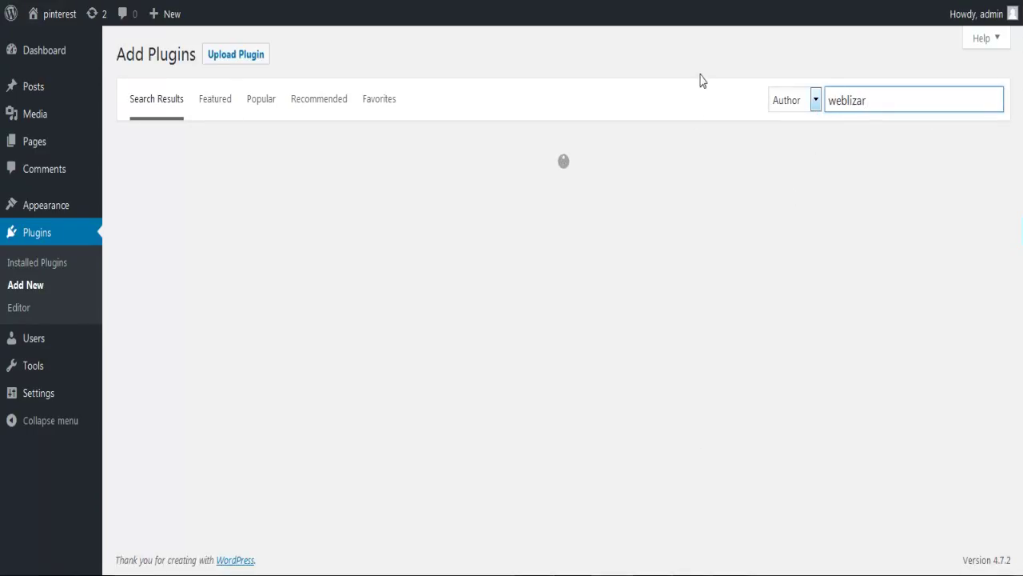
Step: Install and activate the Pinterest Pin Board Profile plugin from the results
scroll(651, 137, "down", 1)
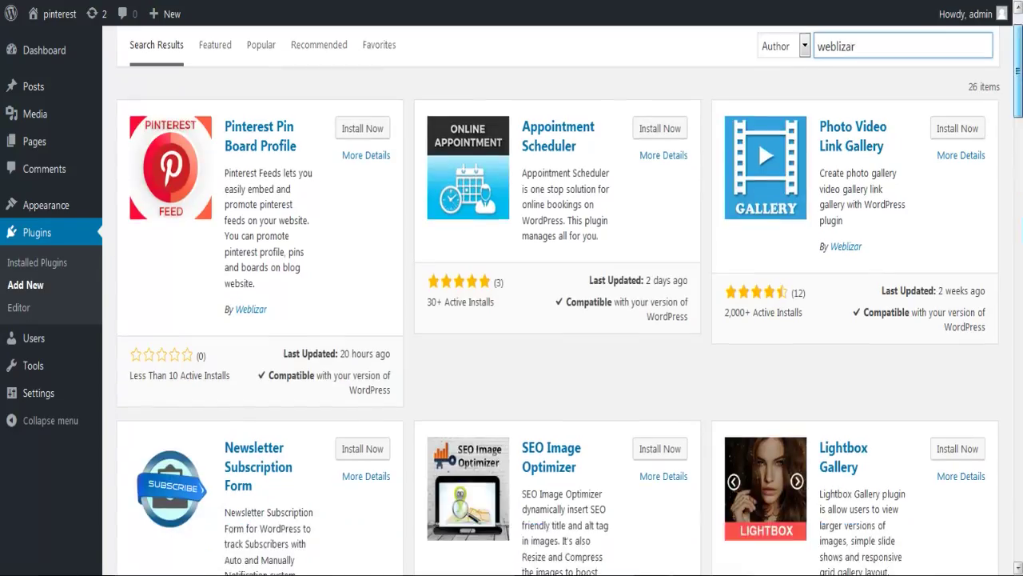
scroll(559, 301, "down", 15)
scroll(558, 300, "down", 14)
scroll(559, 300, "up", 9)
scroll(558, 300, "up", 20)
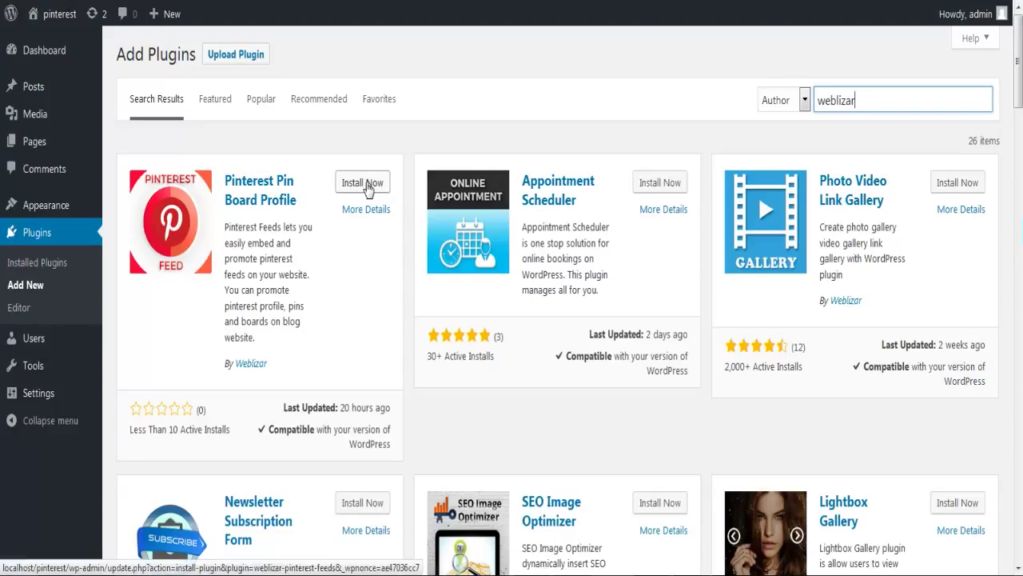
left_click(363, 184)
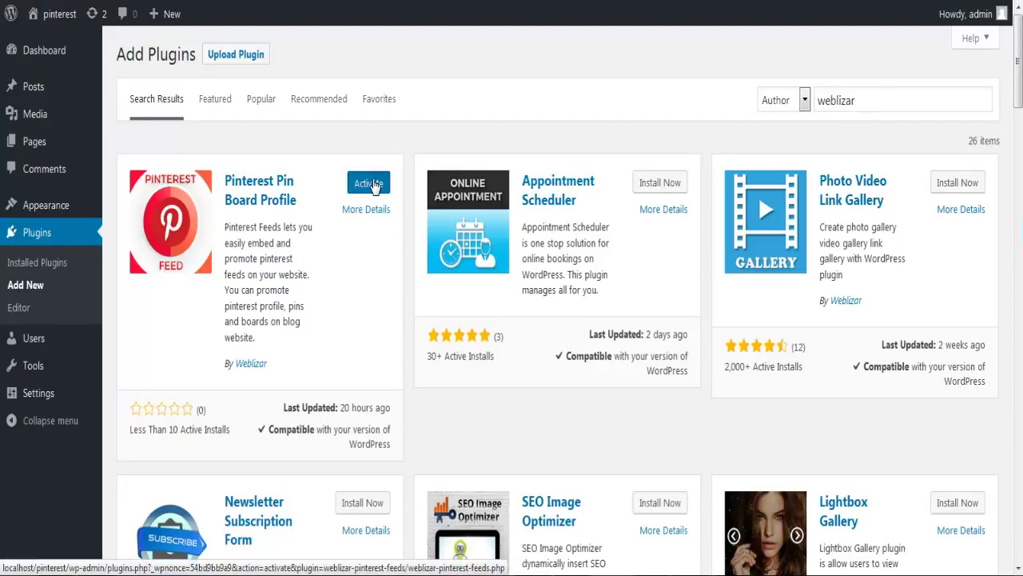
left_click(368, 182)
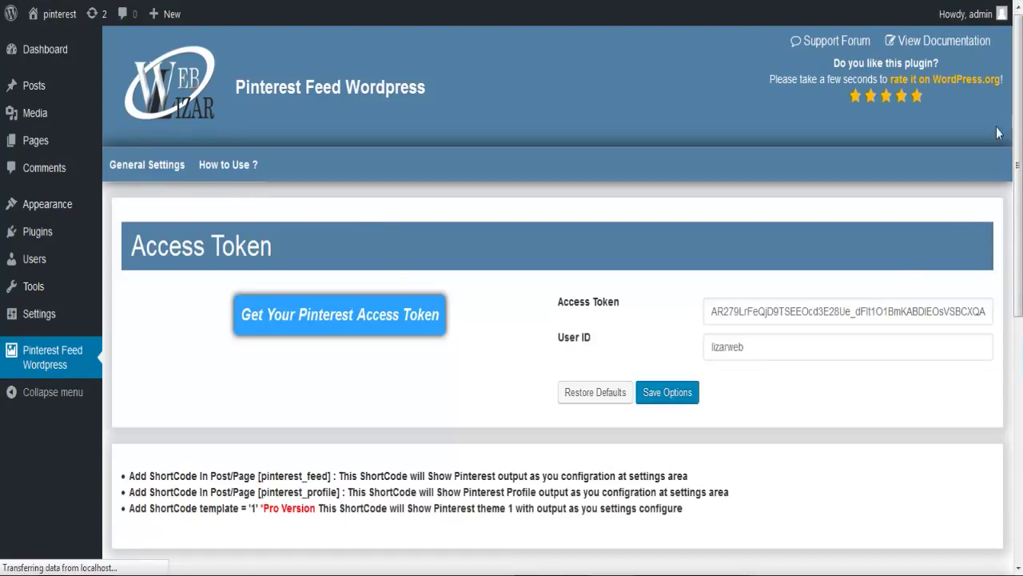
Step: Select the existing Access Token and go to Pinterest's access token generator
left_click_drag(1017, 120, 1019, 92)
left_click_drag(724, 311, 1002, 315)
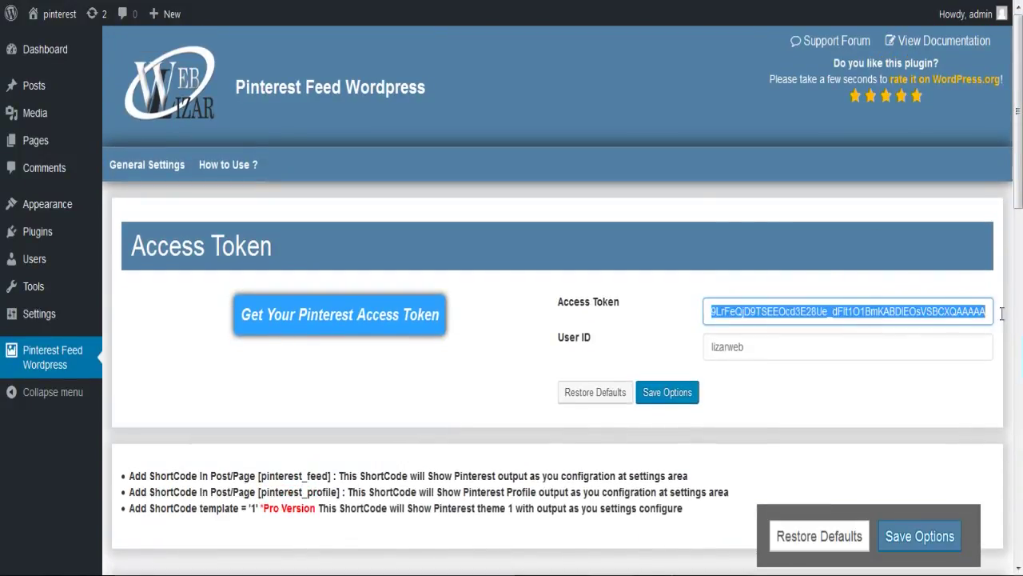
left_click(348, 318)
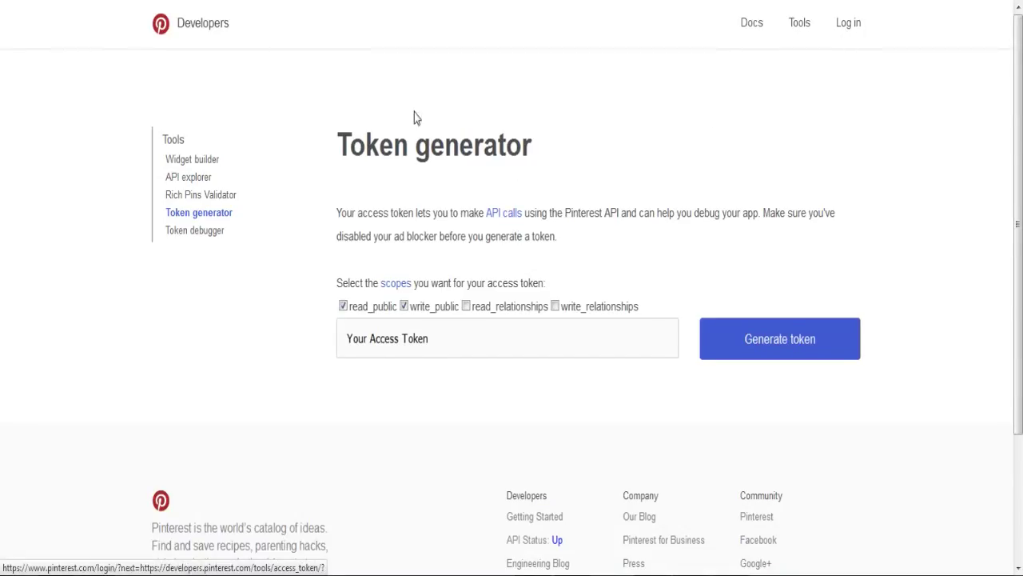
Step: Start token generation and log in to Pinterest with the account e-mail and password
left_click(762, 344)
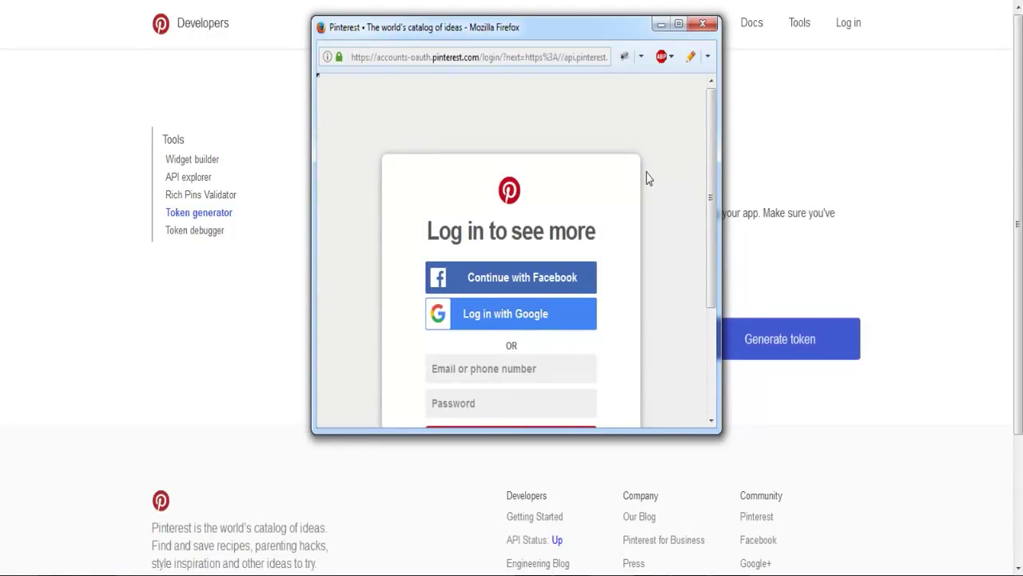
mouse_move(711, 128)
left_mouse_down()
mouse_move(710, 220)
mouse_move(716, 103)
mouse_move(716, 113)
left_mouse_up()
left_click(484, 374)
left_click(478, 404)
type("••••••••••")
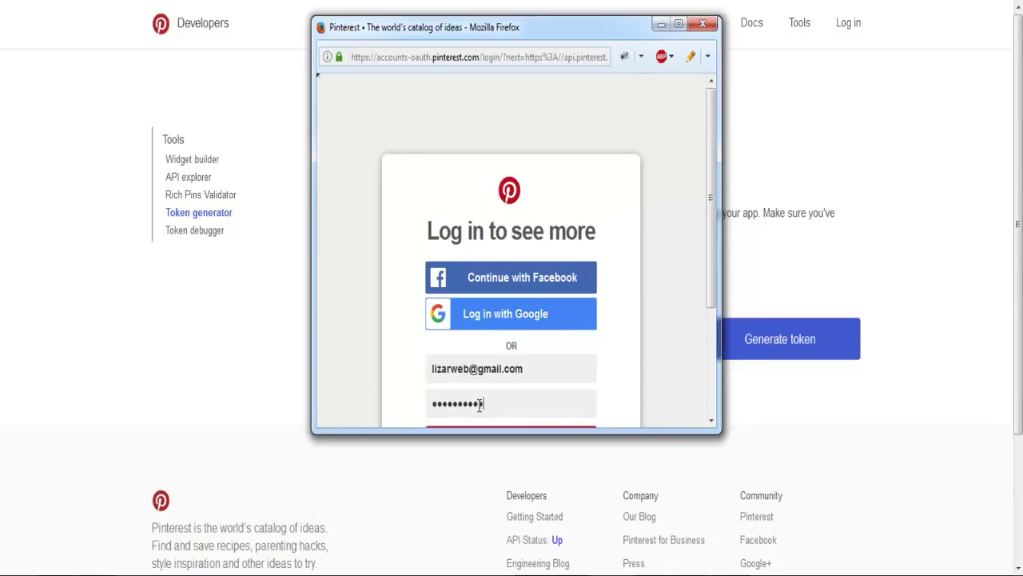
type("•••••")
scroll(710, 273, "down", 3)
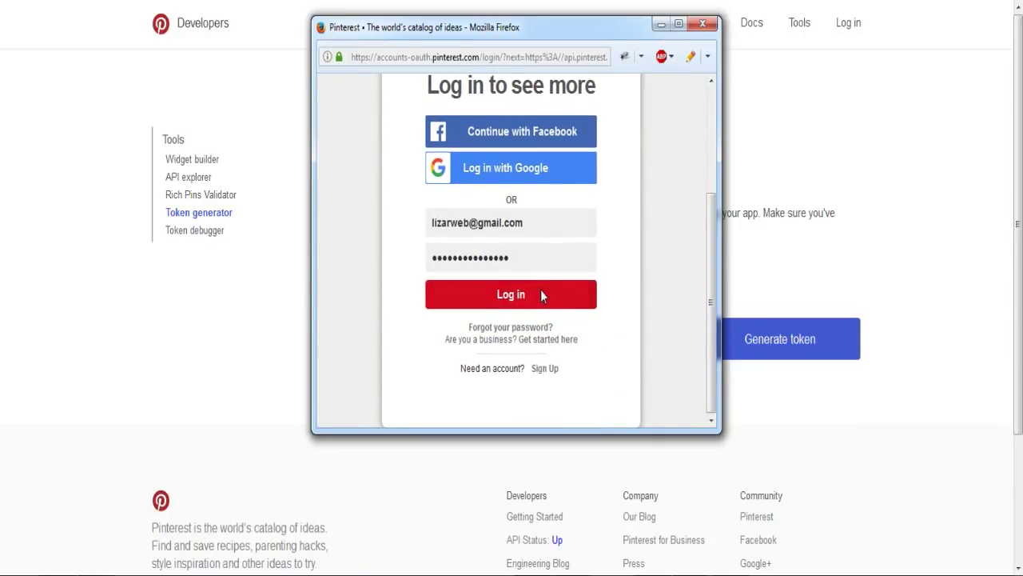
left_click(540, 295)
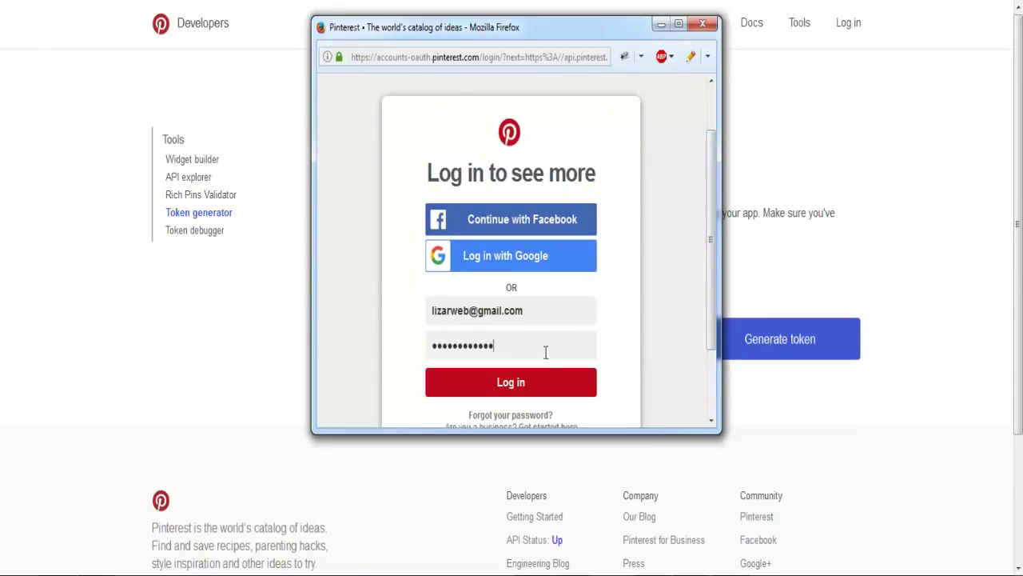
left_click(555, 383)
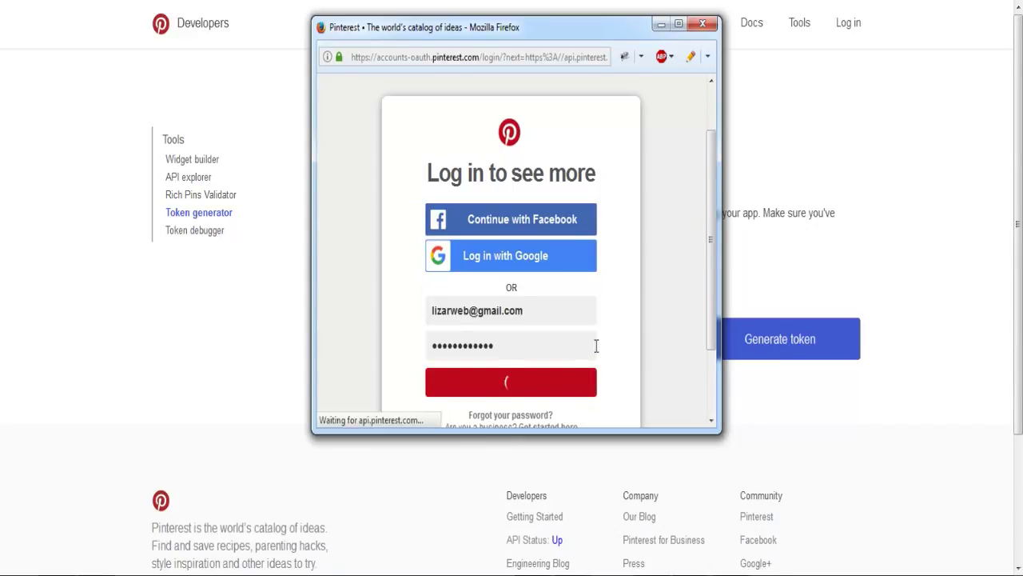
Step: Approve the app's access and copy the generated access token
left_click(483, 341)
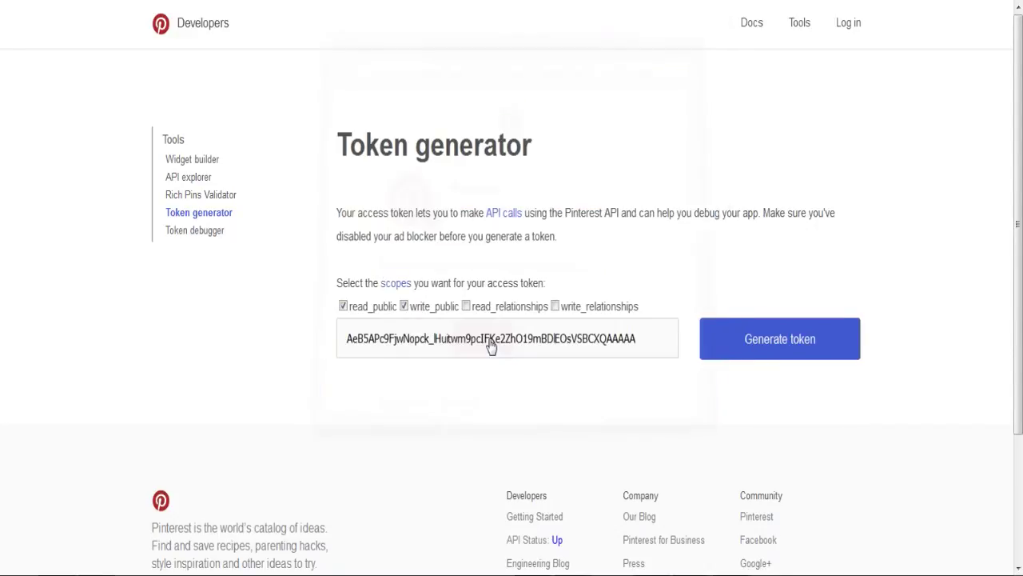
left_click(214, 84)
left_click_drag(636, 338, 345, 338)
right_click(354, 337)
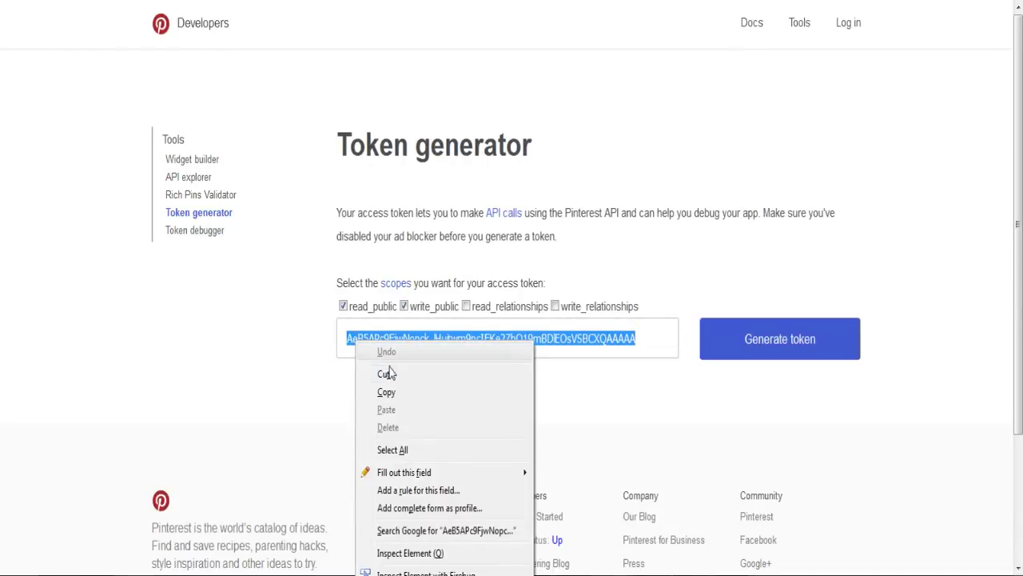
left_click(391, 390)
Step: Replace the old Access Token with the new Pinterest token and save the options
left_click(415, 382)
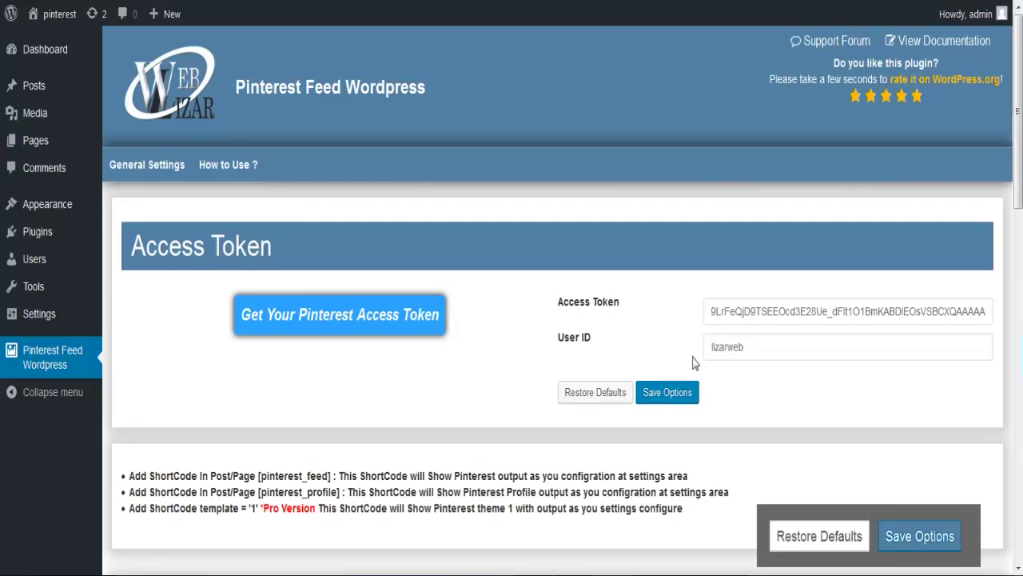
left_click(756, 312)
left_click_drag(715, 311, 991, 307)
key("BackSpace")
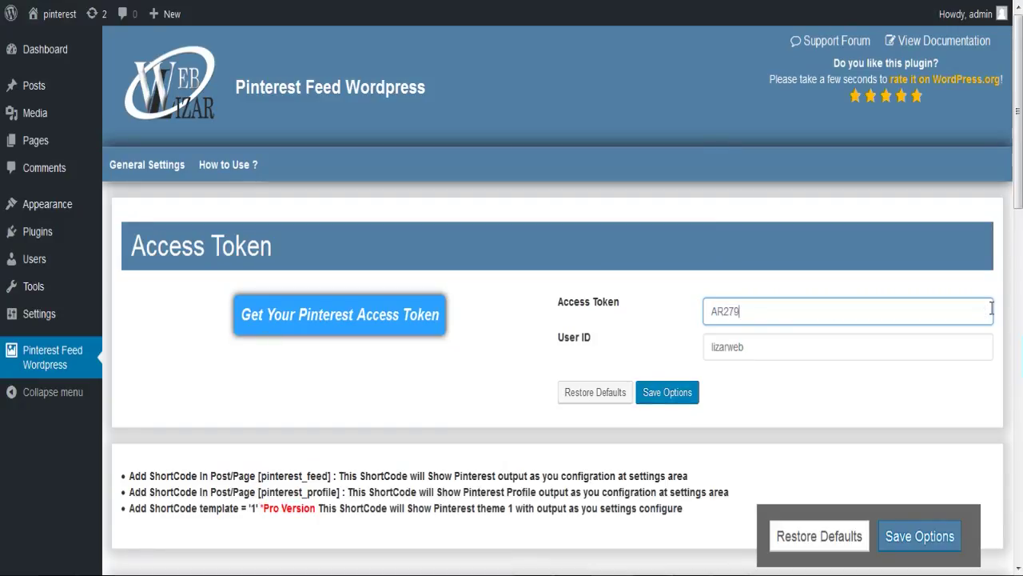
key("BackSpace")
key("BackSpace")
key("BackSpace")
right_click(765, 315)
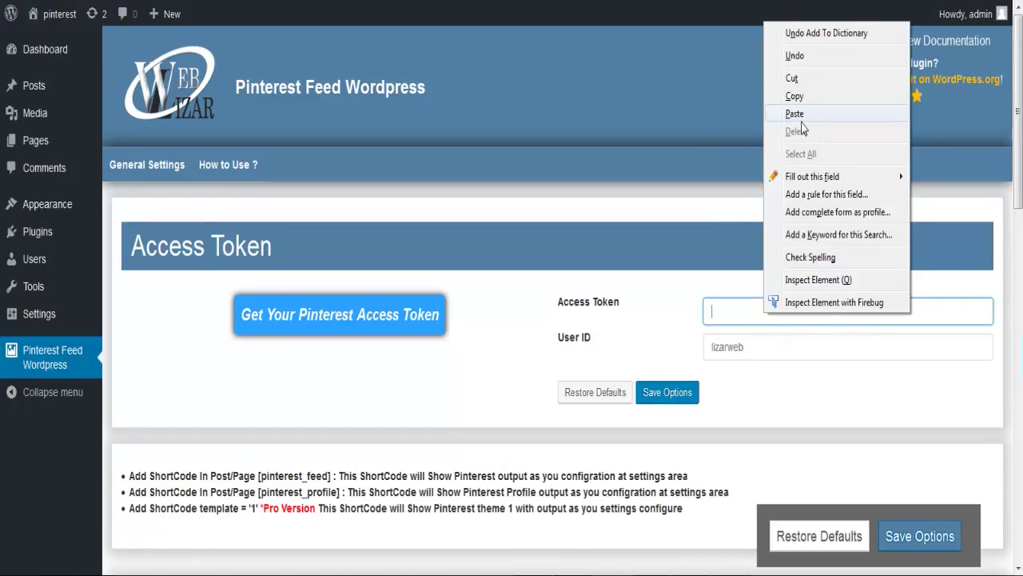
left_click(792, 110)
left_click(656, 397)
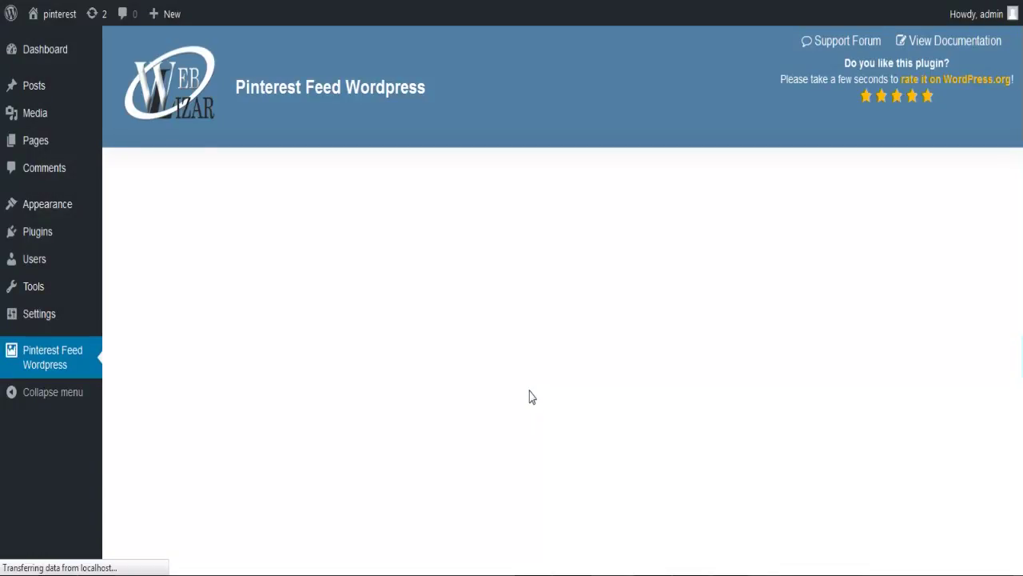
scroll(744, 400, "down", 5)
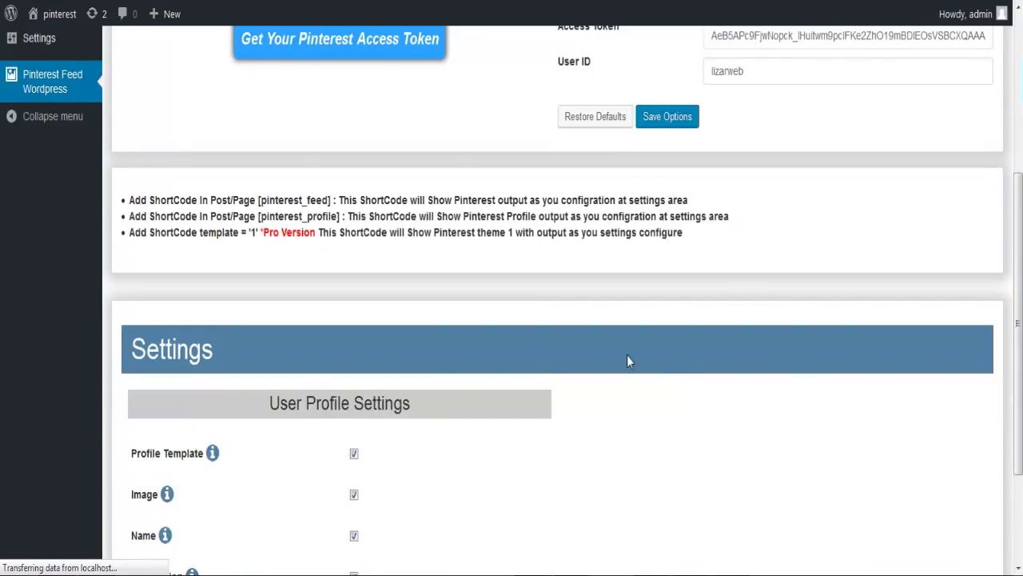
Step: Switch on the profile Preview and the Pins Template
scroll(626, 360, "down", 8)
scroll(616, 359, "up", 4)
left_click(803, 89)
scroll(742, 300, "down", 1)
scroll(775, 319, "up", 3)
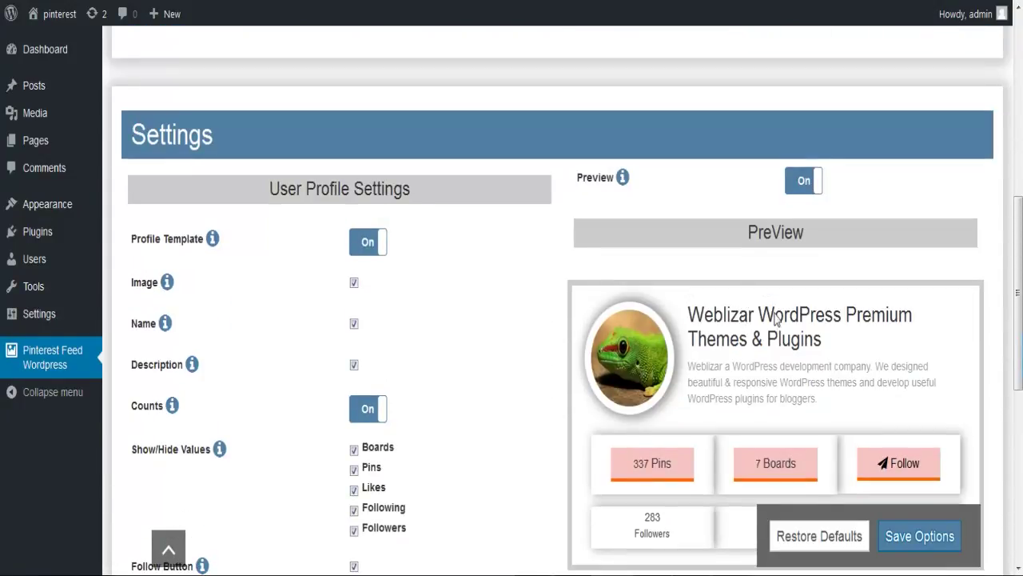
scroll(746, 327, "up", 6)
scroll(751, 263, "down", 10)
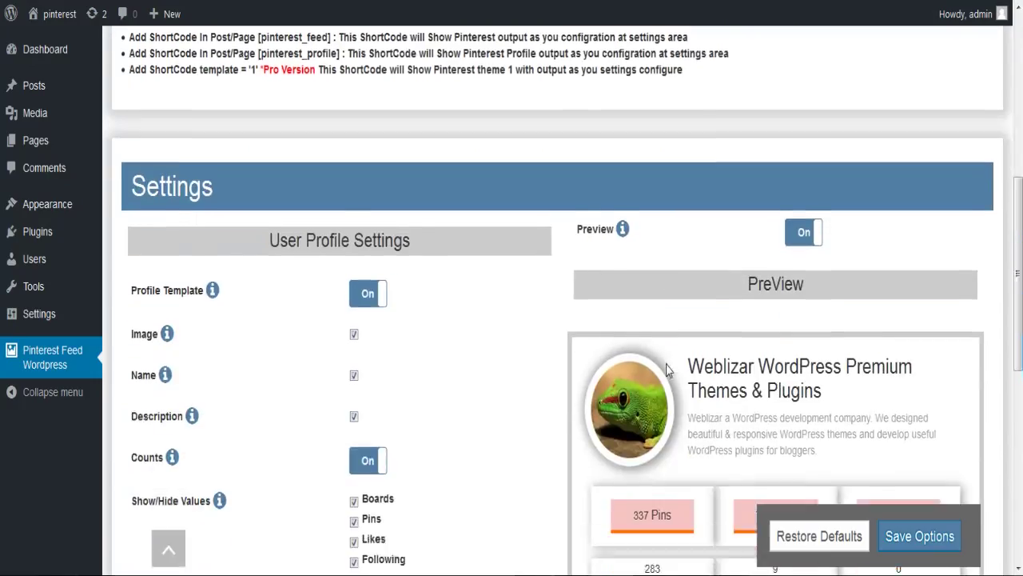
left_click(383, 317)
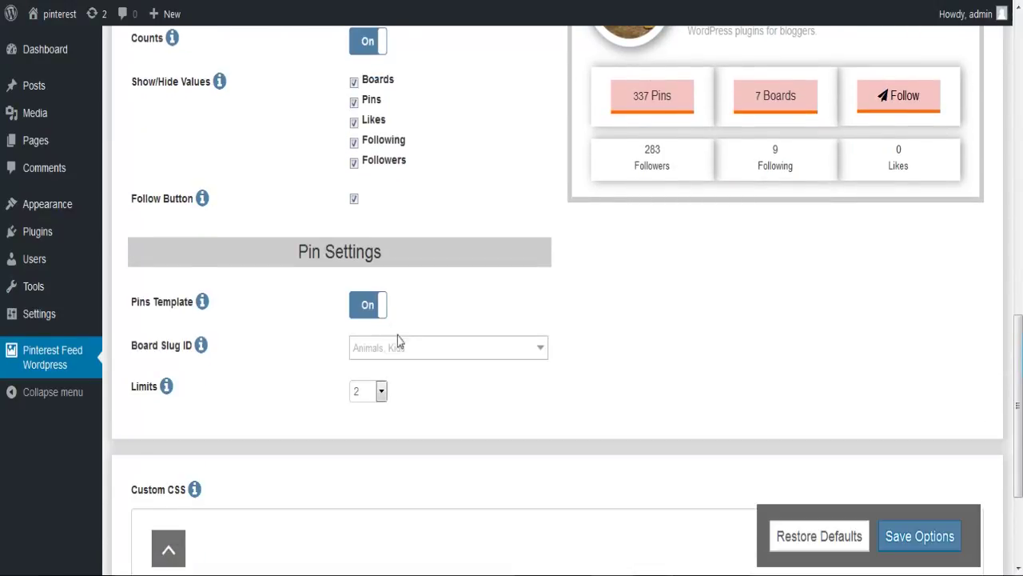
Step: Add the Beautiful-Girls board, set the pin limit to 10, and save
left_click(395, 349)
left_click(382, 391)
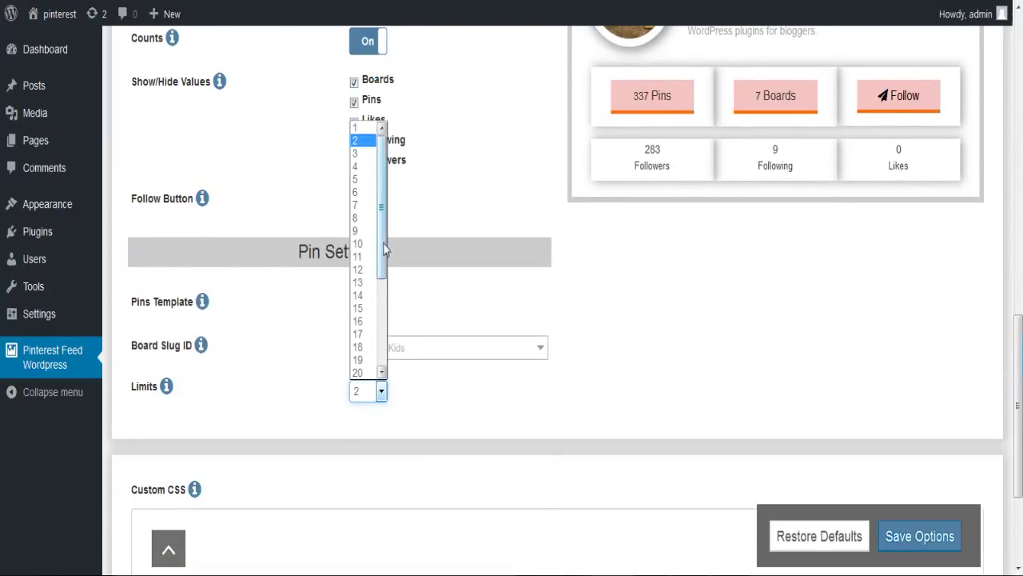
scroll(383, 280, "down", 4)
scroll(388, 312, "up", 4)
left_click(397, 360)
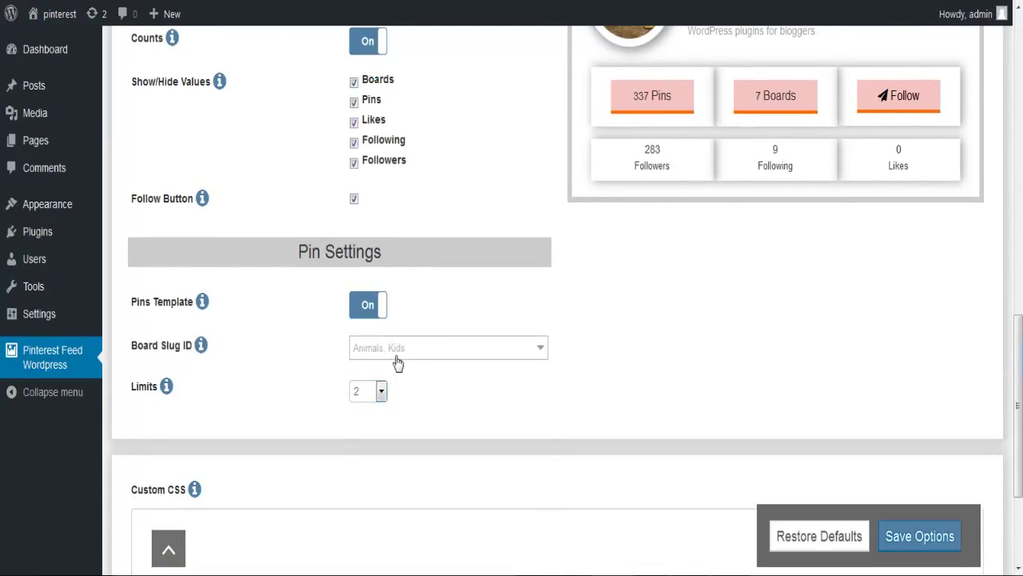
left_click(398, 350)
left_click(355, 392)
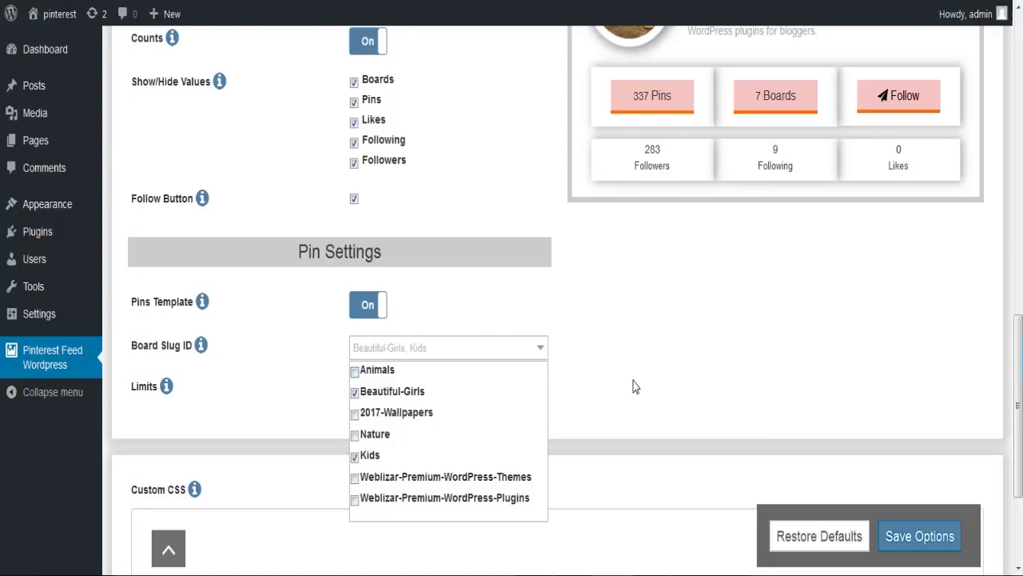
left_click(634, 387)
left_click(381, 391)
left_click(363, 245)
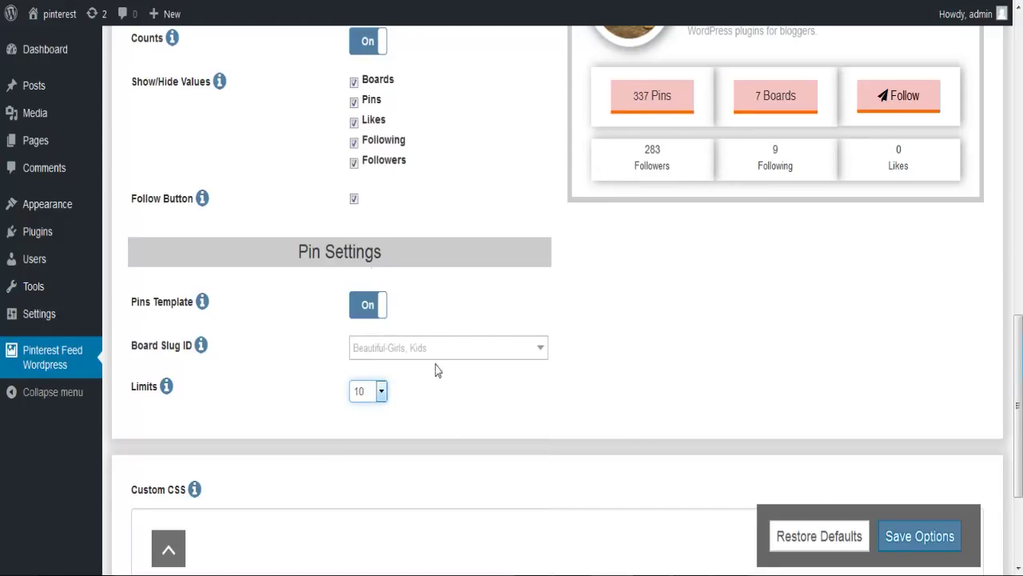
left_click(900, 542)
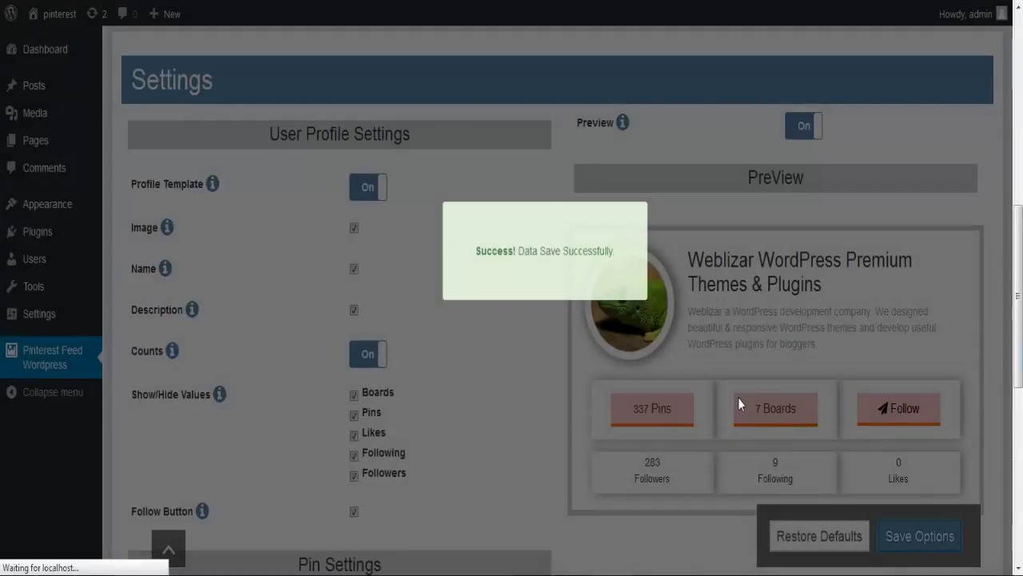
scroll(677, 399, "down", 5)
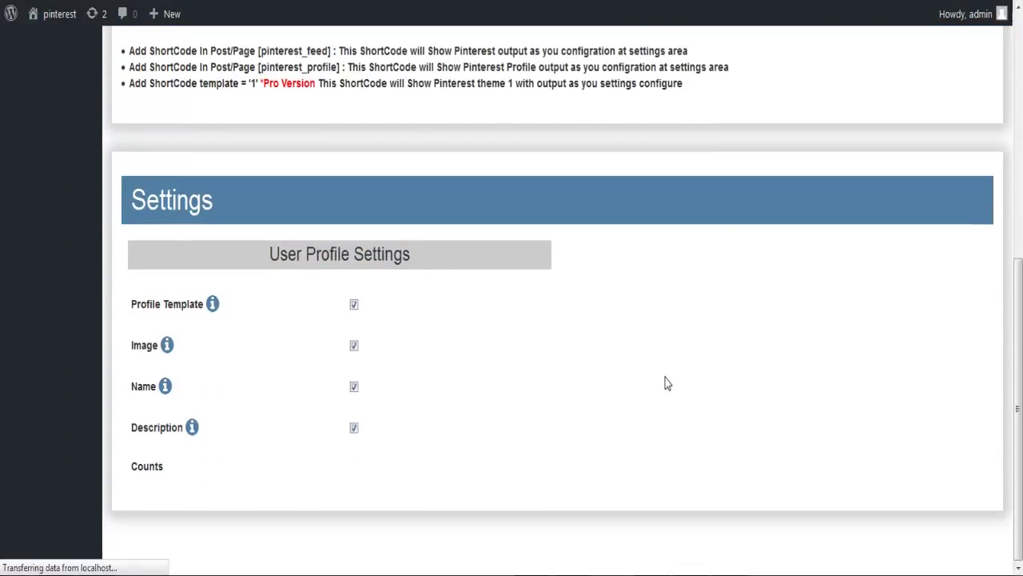
scroll(667, 382, "up", 5)
scroll(668, 382, "down", 5)
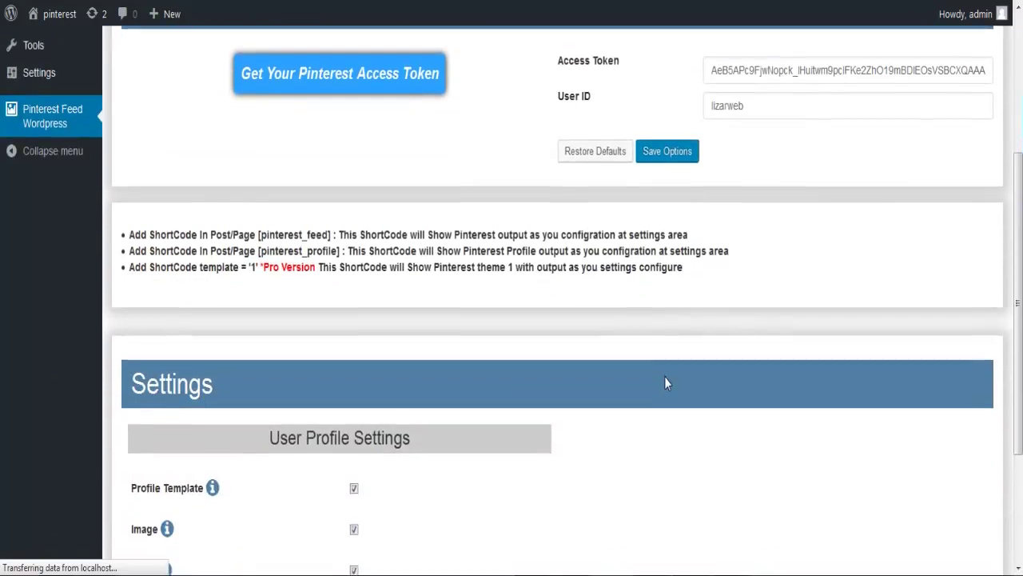
scroll(668, 383, "down", 10)
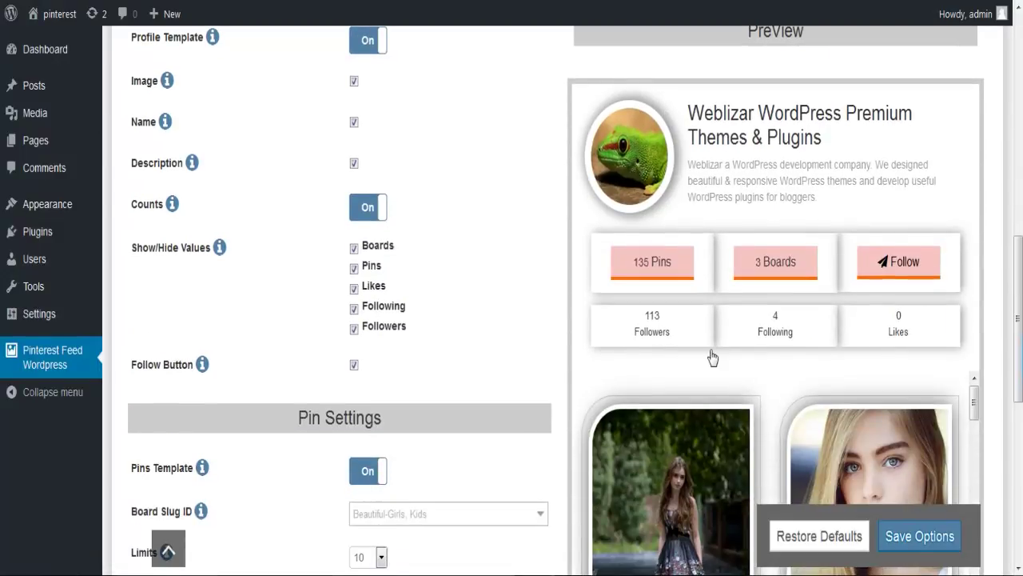
scroll(769, 285, "up", 3)
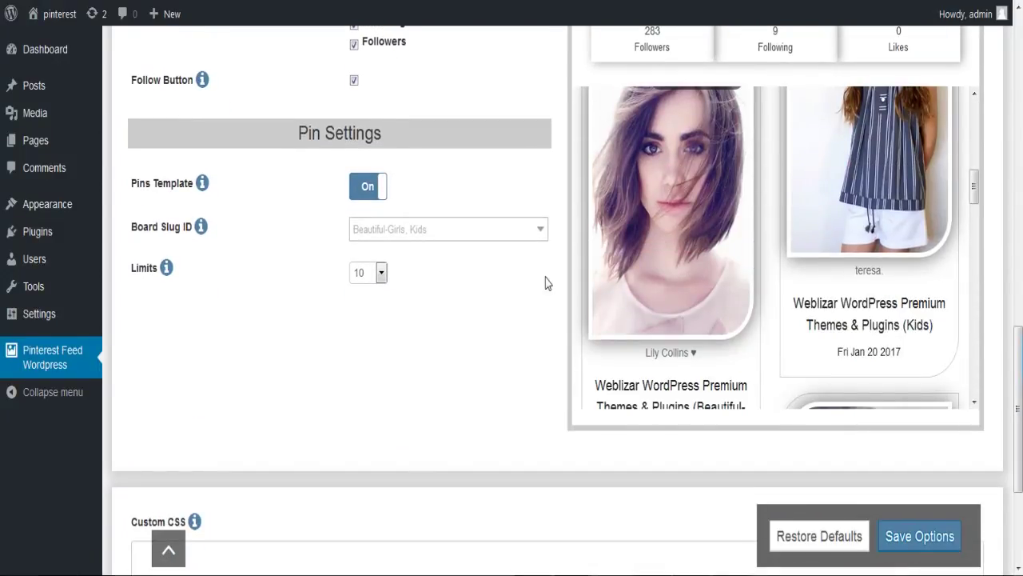
scroll(501, 286, "up", 4)
scroll(501, 286, "up", 6)
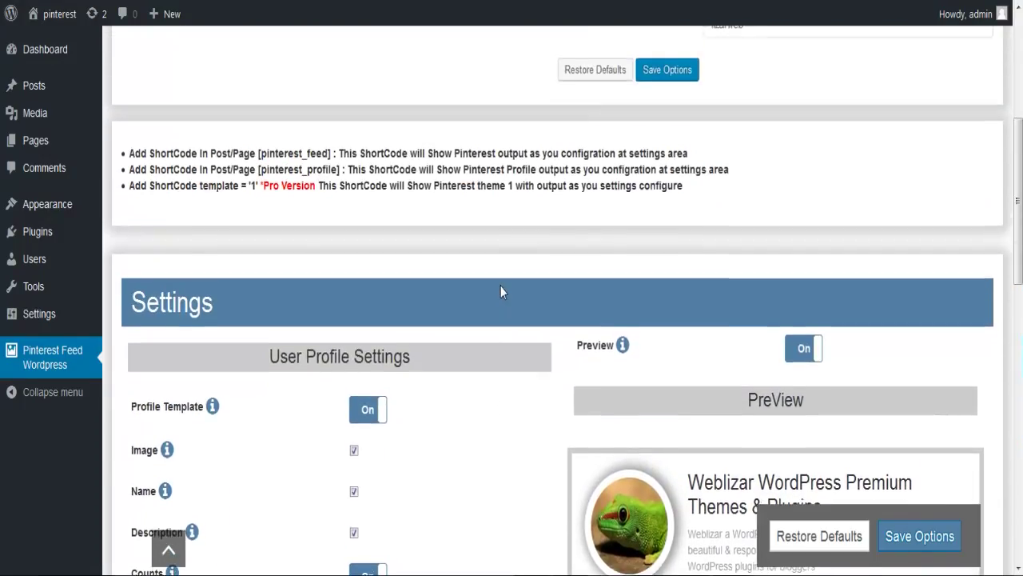
scroll(502, 292, "down", 5)
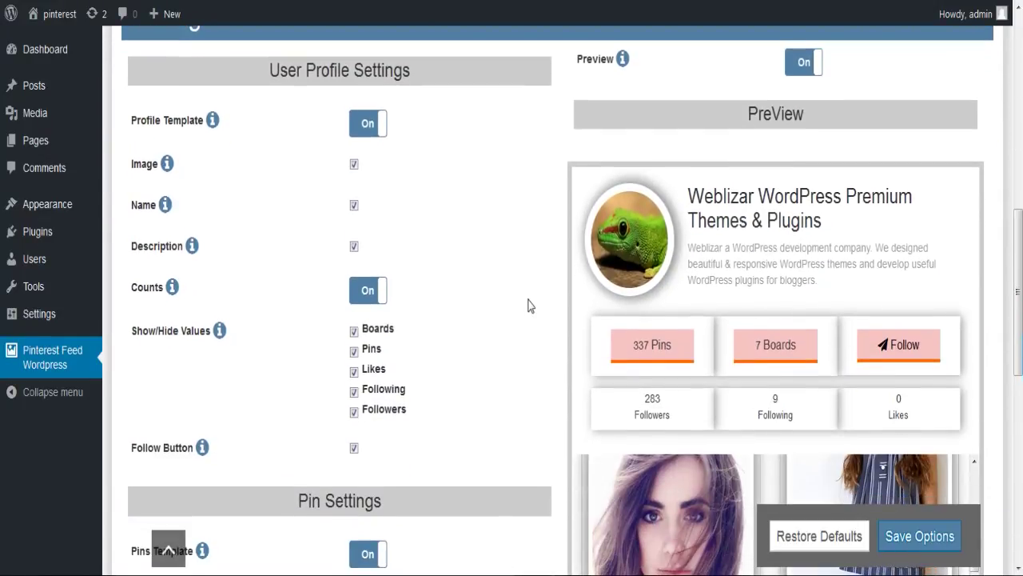
scroll(765, 240, "down", 5)
scroll(814, 356, "down", 6)
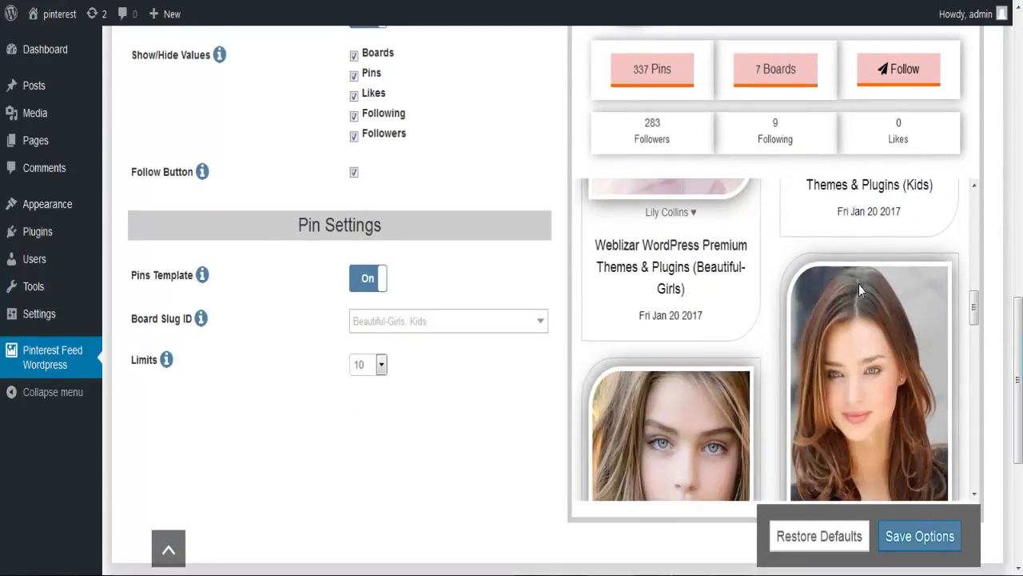
scroll(779, 354, "down", 5)
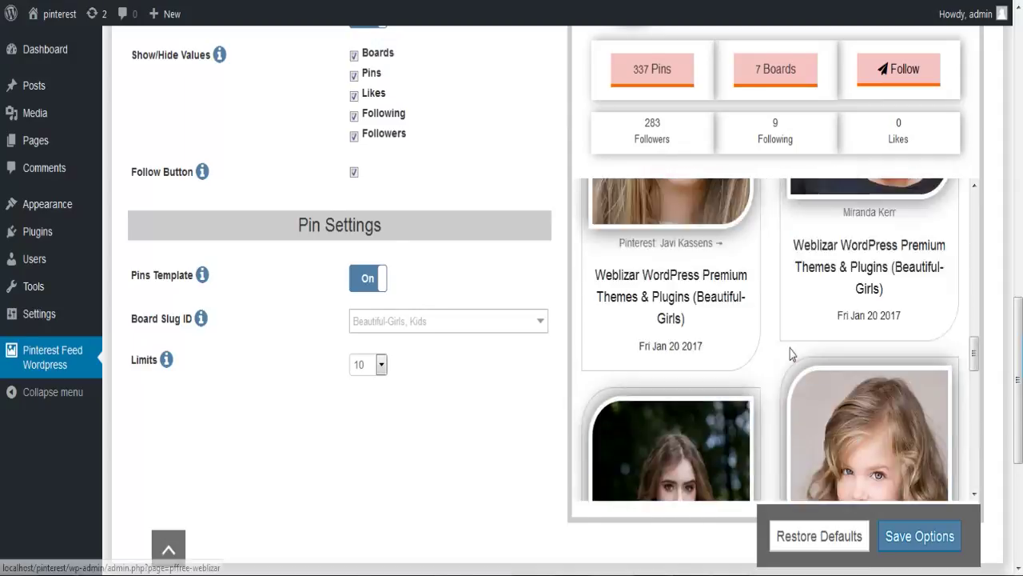
scroll(516, 260, "up", 4)
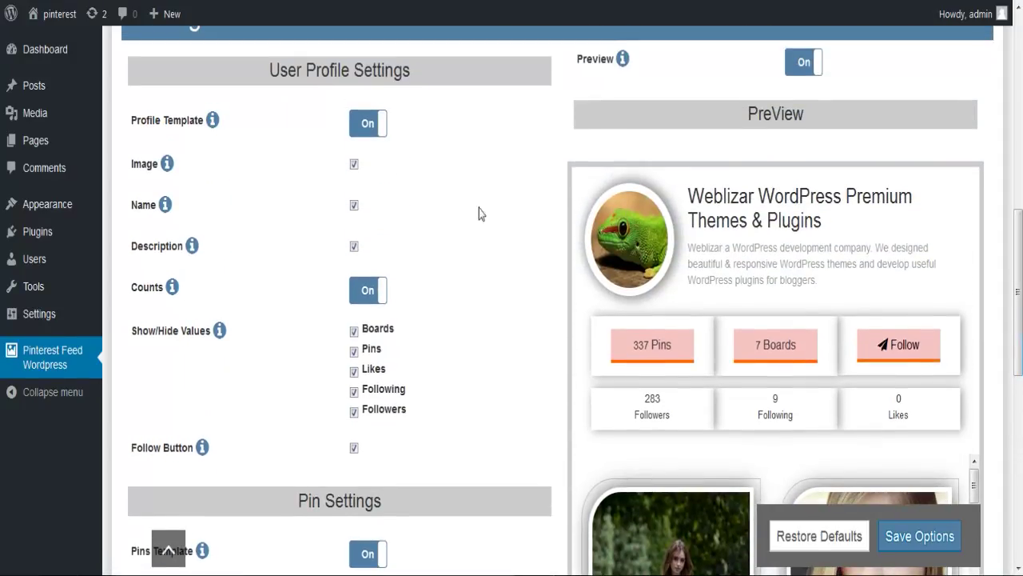
left_click(354, 165)
left_click(354, 164)
left_click(354, 205)
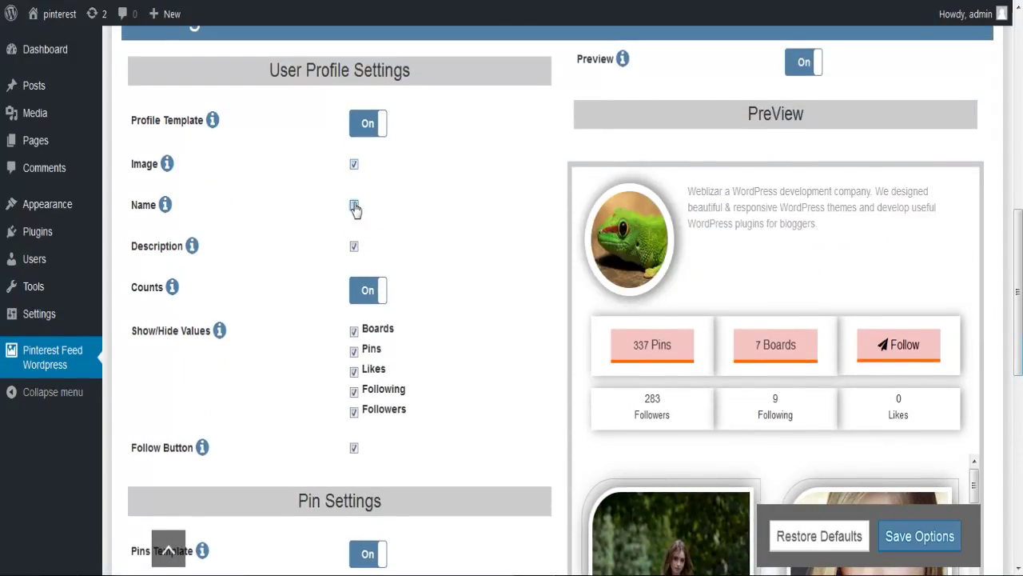
left_click(354, 205)
left_click(354, 246)
left_click(355, 246)
left_click(365, 124)
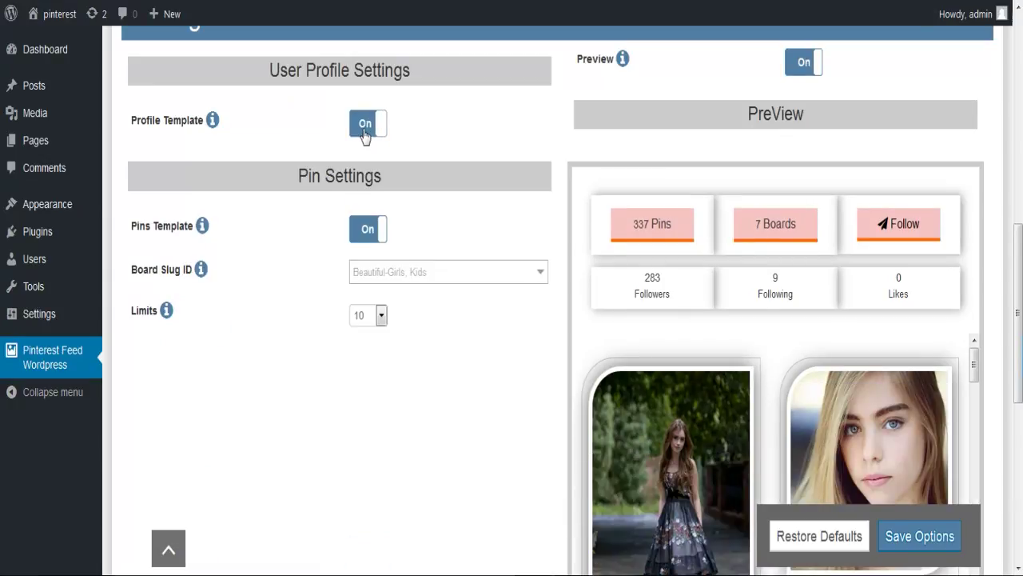
left_click(365, 125)
left_click(364, 293)
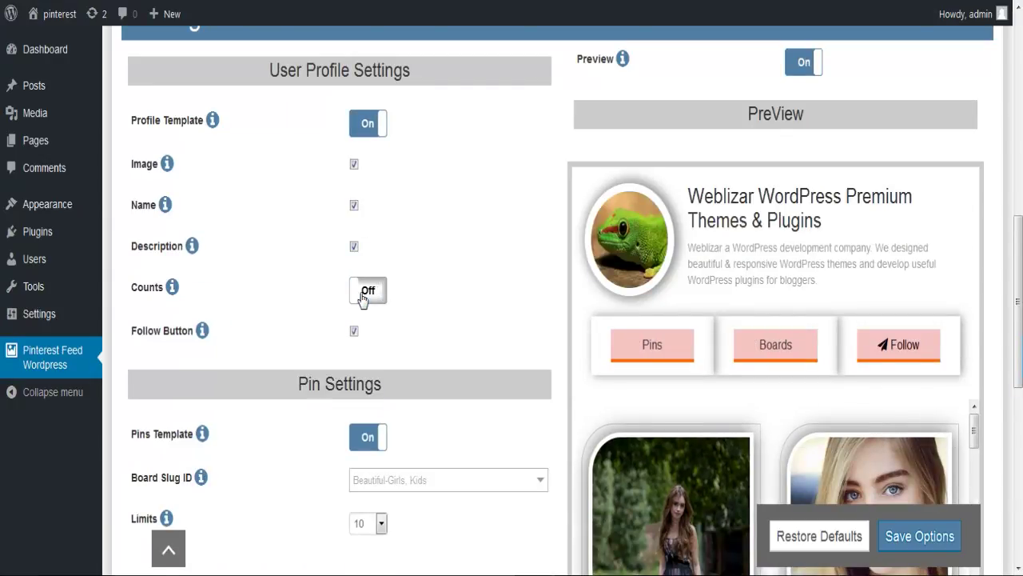
left_click(364, 292)
left_click(354, 331)
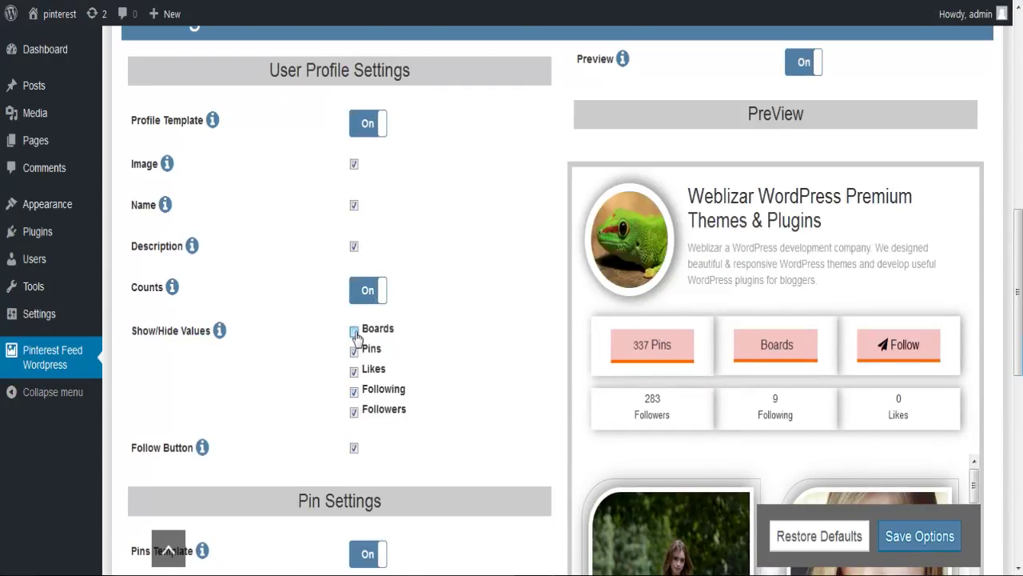
left_click(354, 331)
left_click(354, 351)
left_click(354, 351)
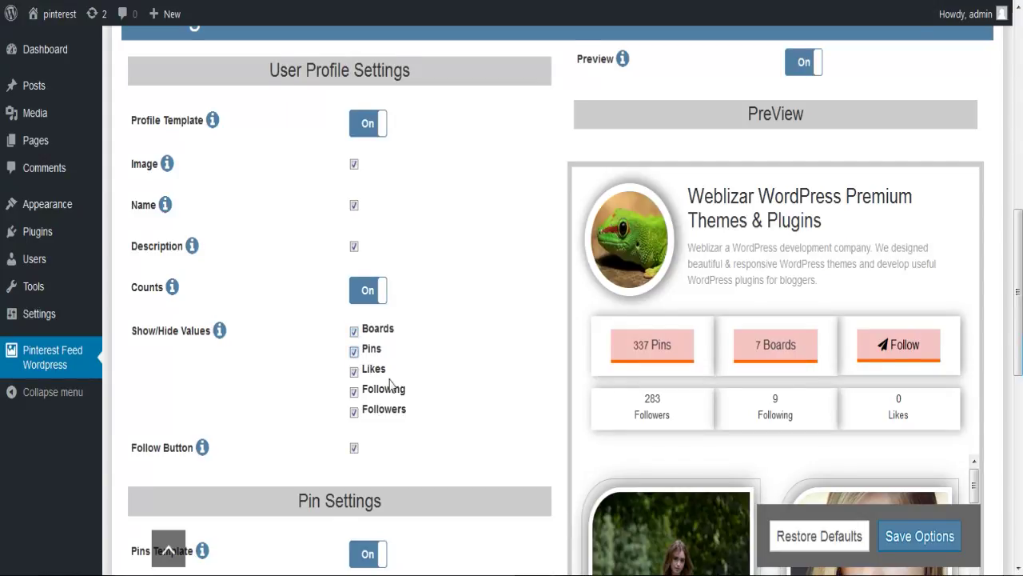
scroll(372, 342, "down", 2)
left_click(354, 355)
left_click(354, 355)
scroll(390, 251, "down", 3)
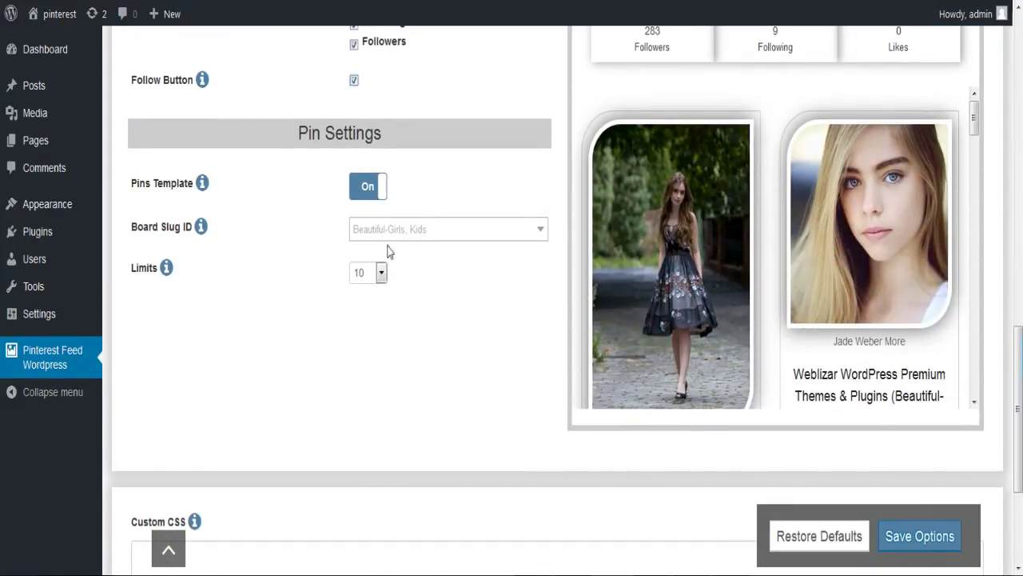
left_click(371, 197)
scroll(517, 231, "up", 3)
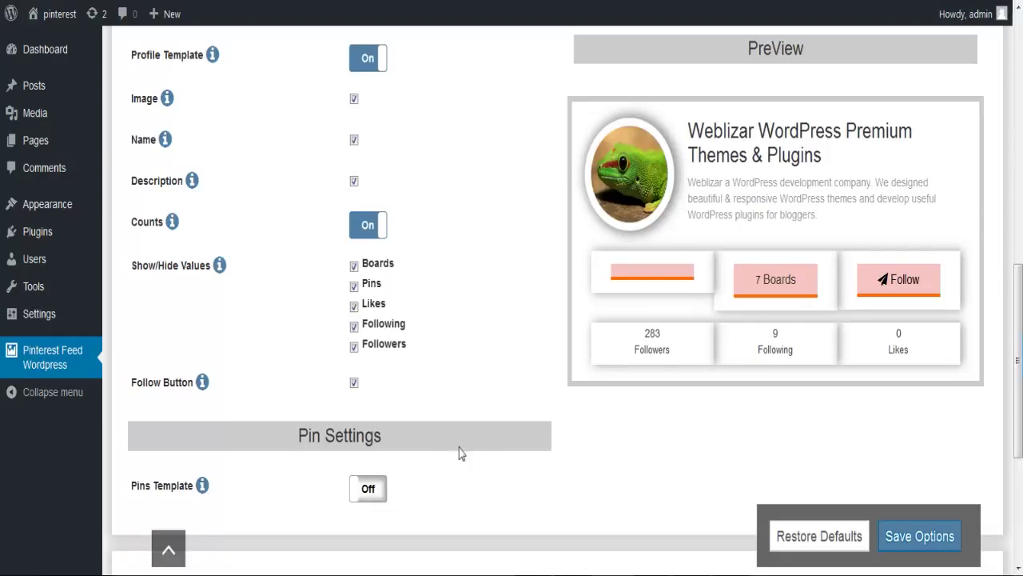
left_click(377, 491)
scroll(470, 452, "down", 4)
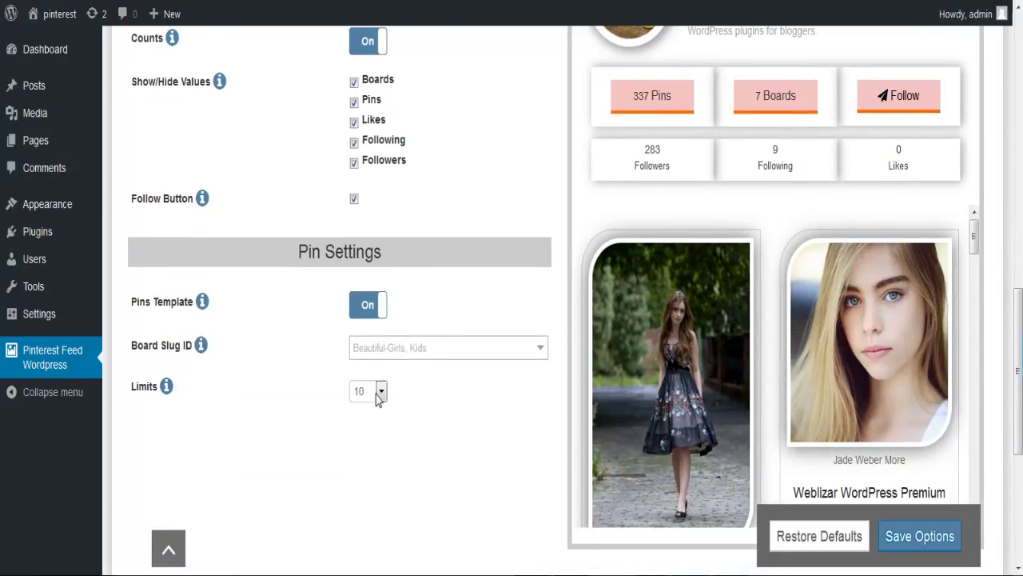
scroll(379, 399, "up", 10)
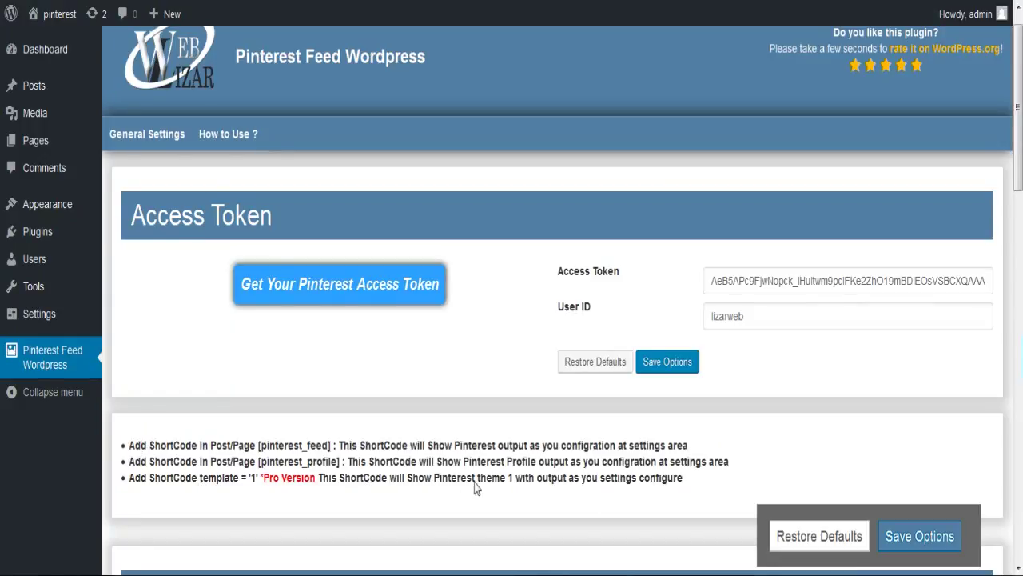
left_click(228, 133)
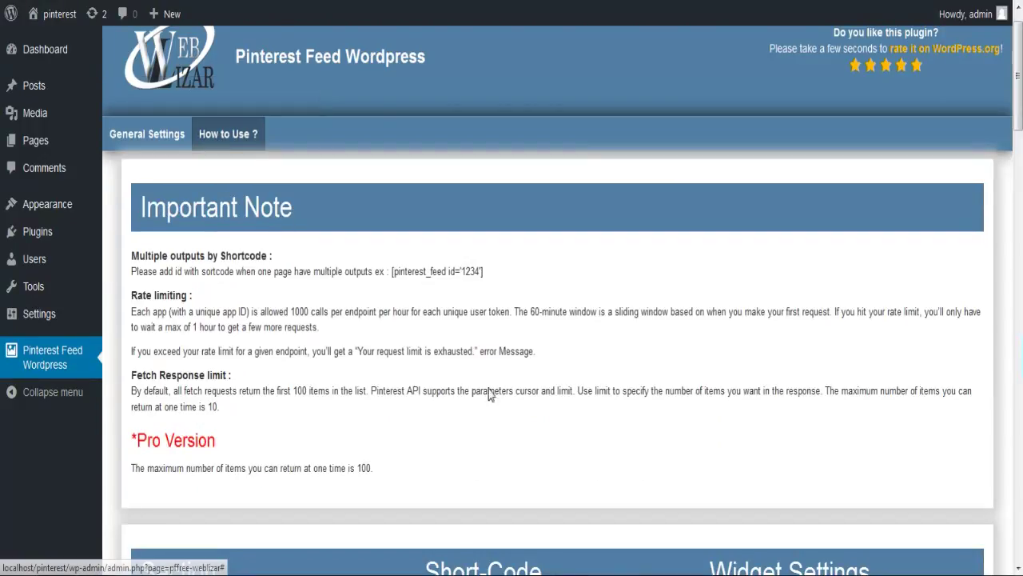
scroll(372, 328, "down", 5)
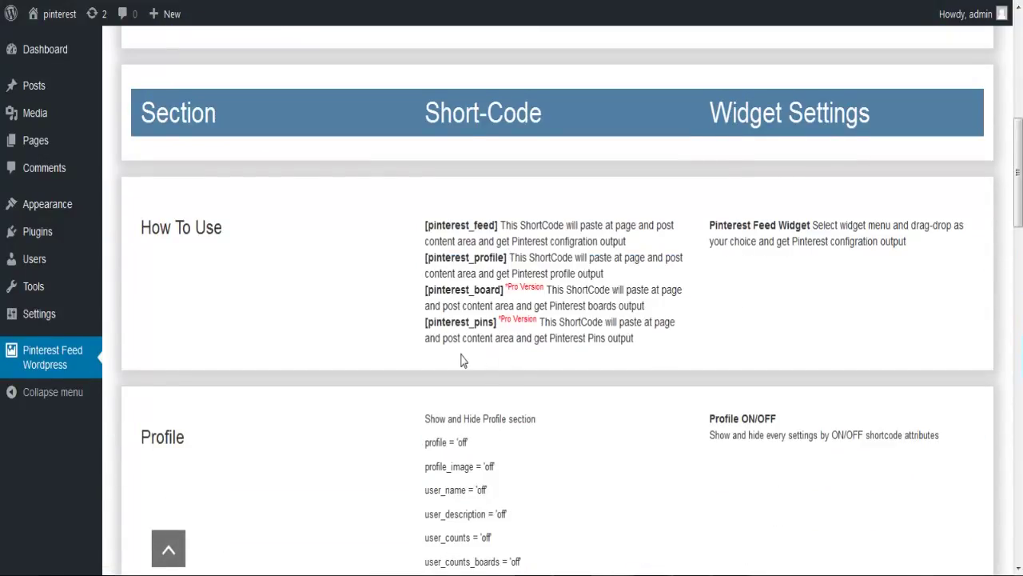
scroll(529, 376, "down", 10)
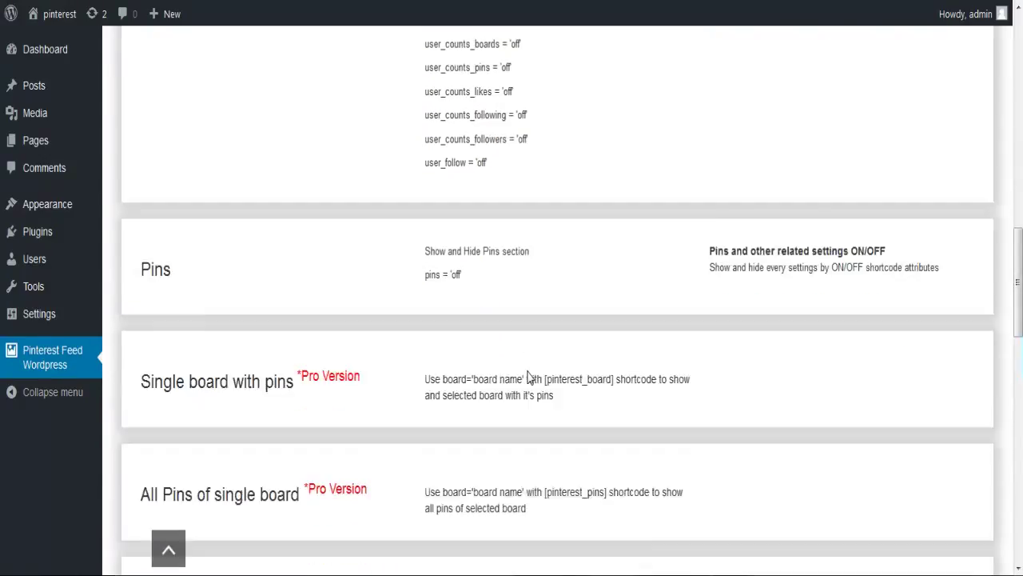
scroll(527, 376, "down", 10)
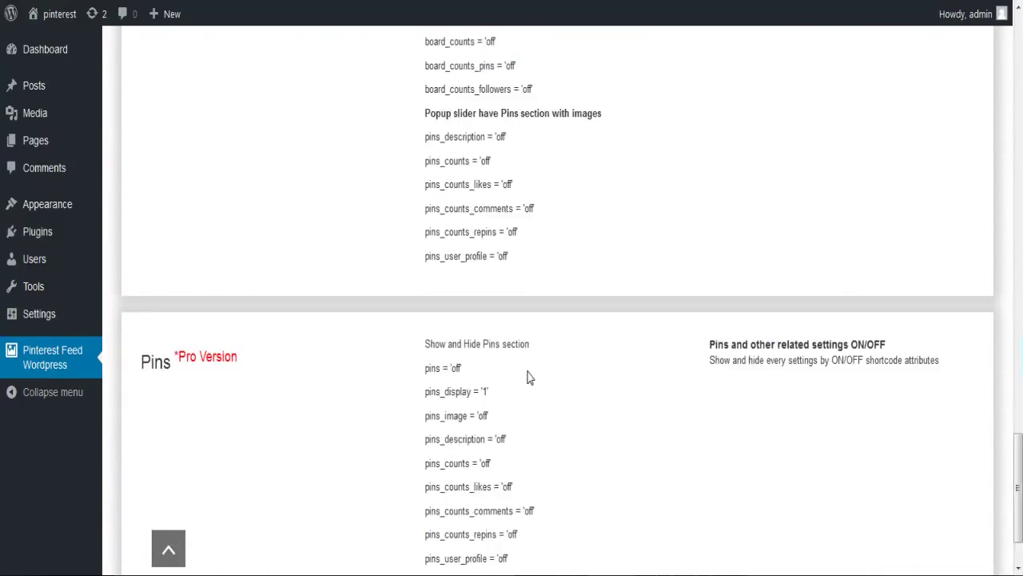
scroll(528, 377, "up", 15)
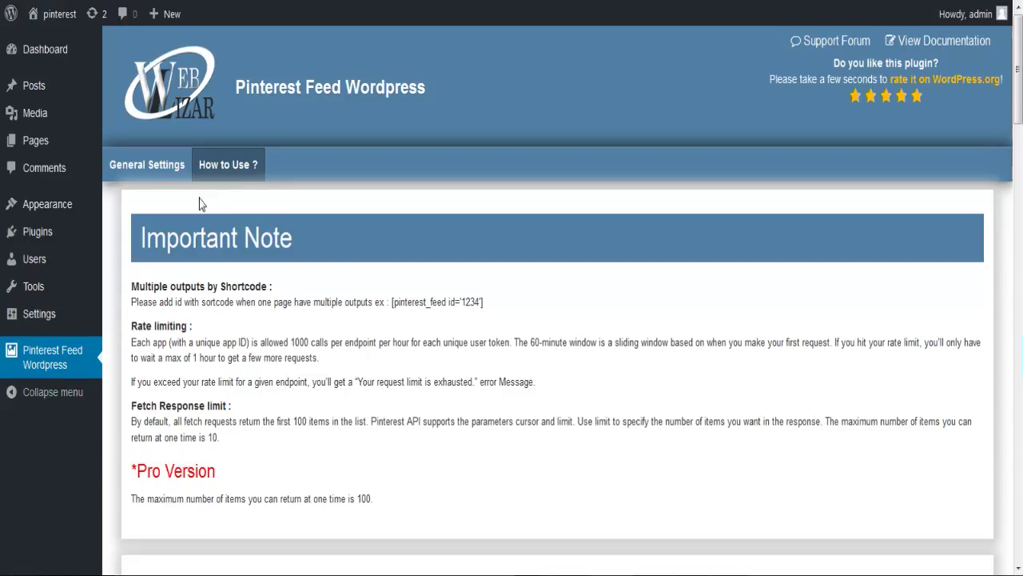
left_click(163, 172)
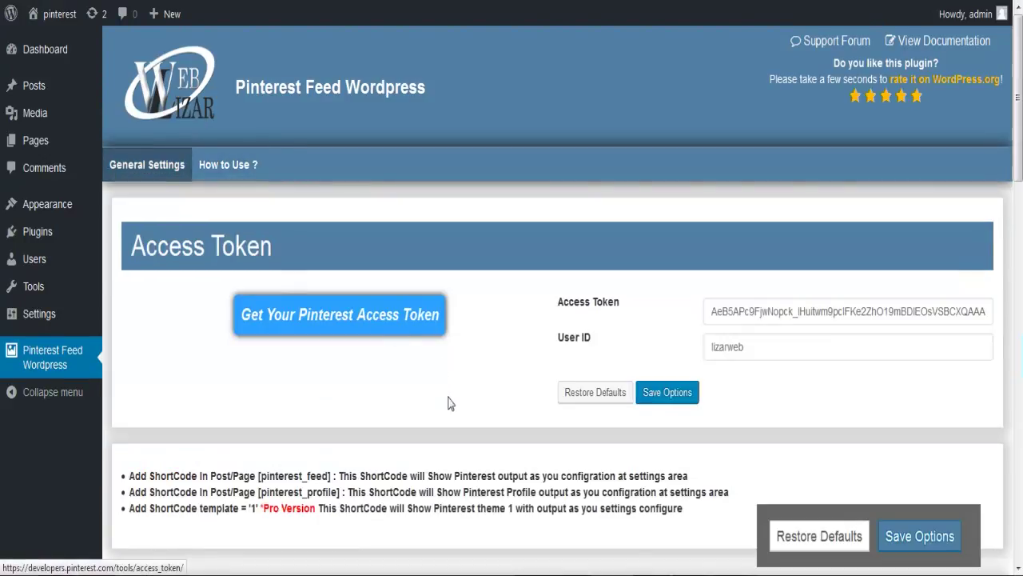
scroll(405, 388, "down", 3)
Step: Copy the [pinterest_feed id='4845'] shortcode from the plugin page
left_click_drag(334, 204, 260, 206)
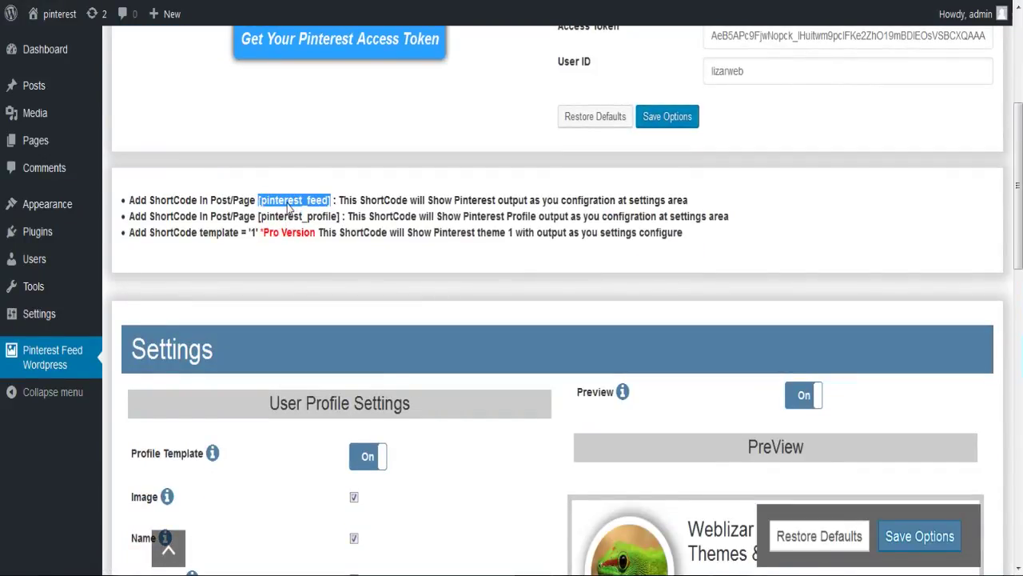
right_click(290, 206)
left_click(320, 215)
scroll(337, 258, "up", 2)
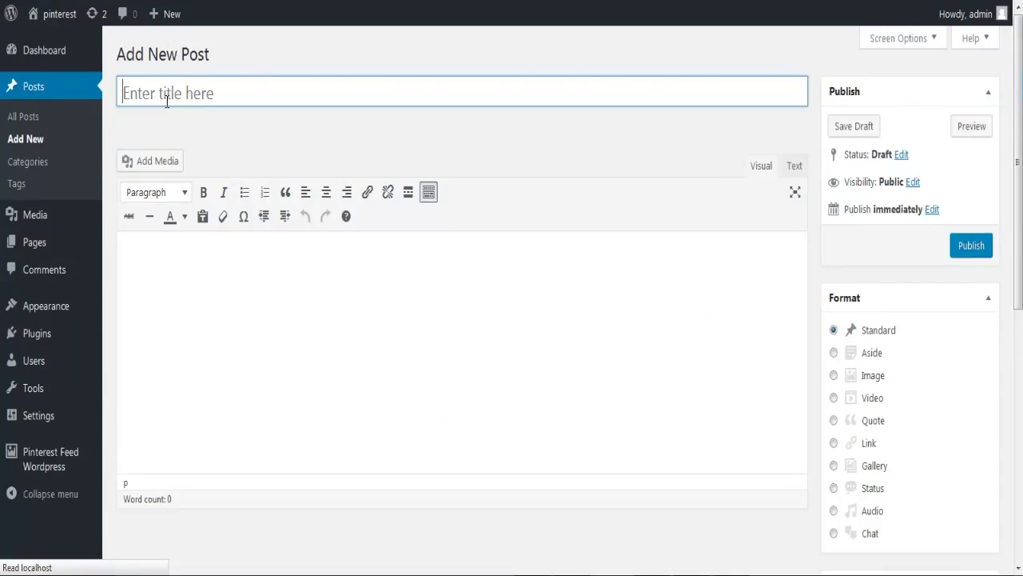
Step: Paste the shortcode into the 'Pinterest Feed' post body and publish it
type("Pinterest Feed")
left_click(190, 284)
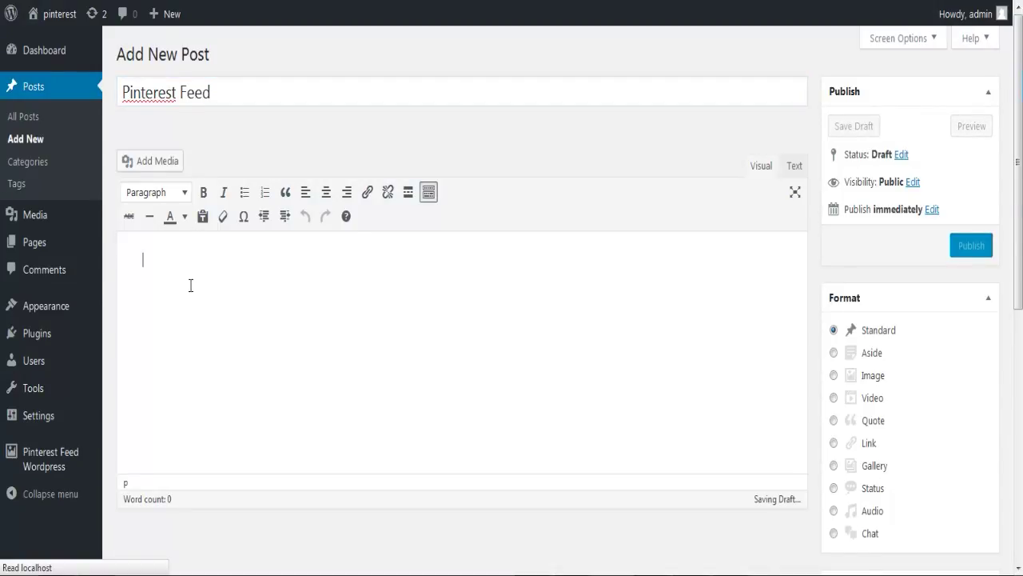
key("ctrl+v")
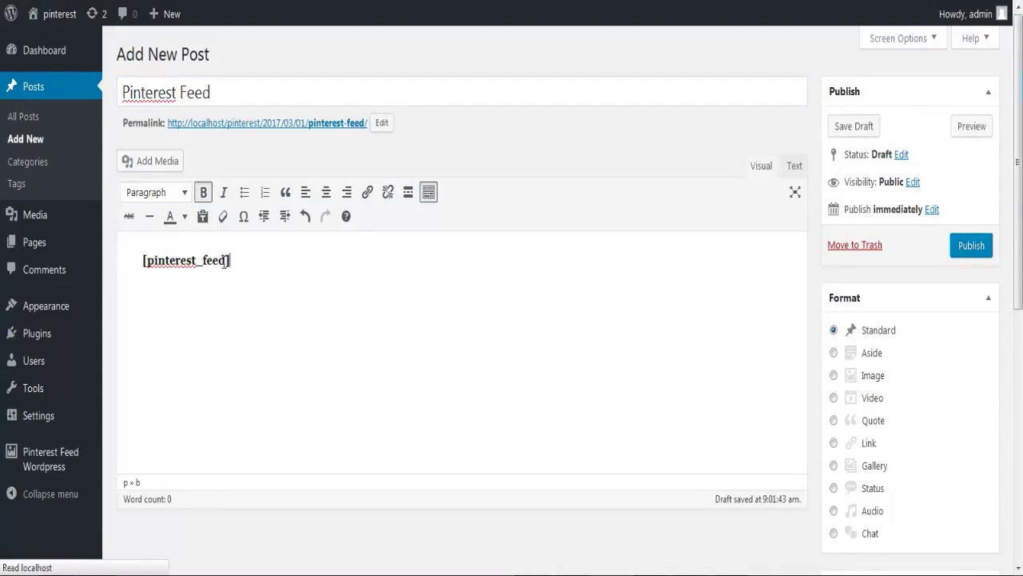
type("id='4845")
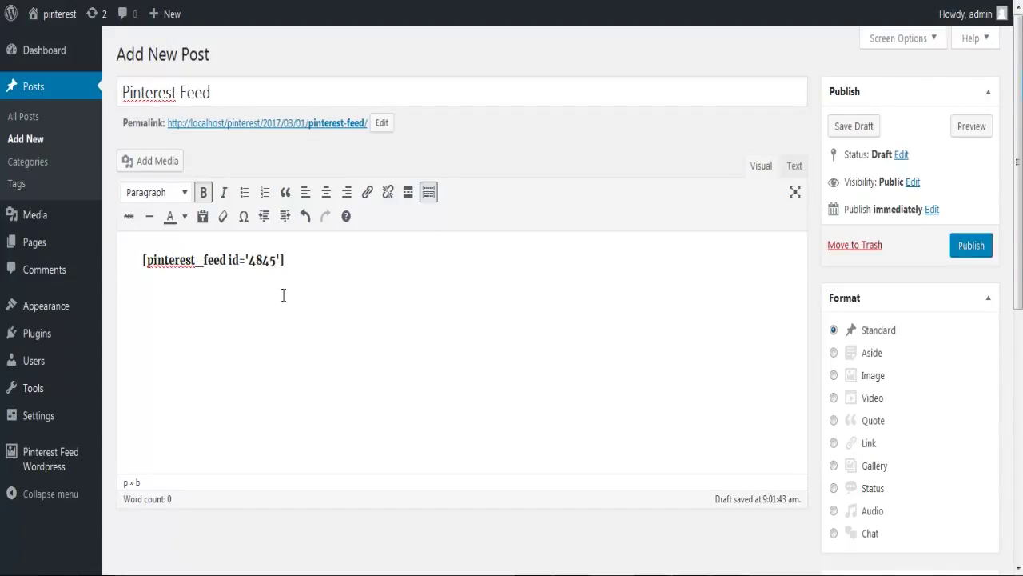
left_click(973, 250)
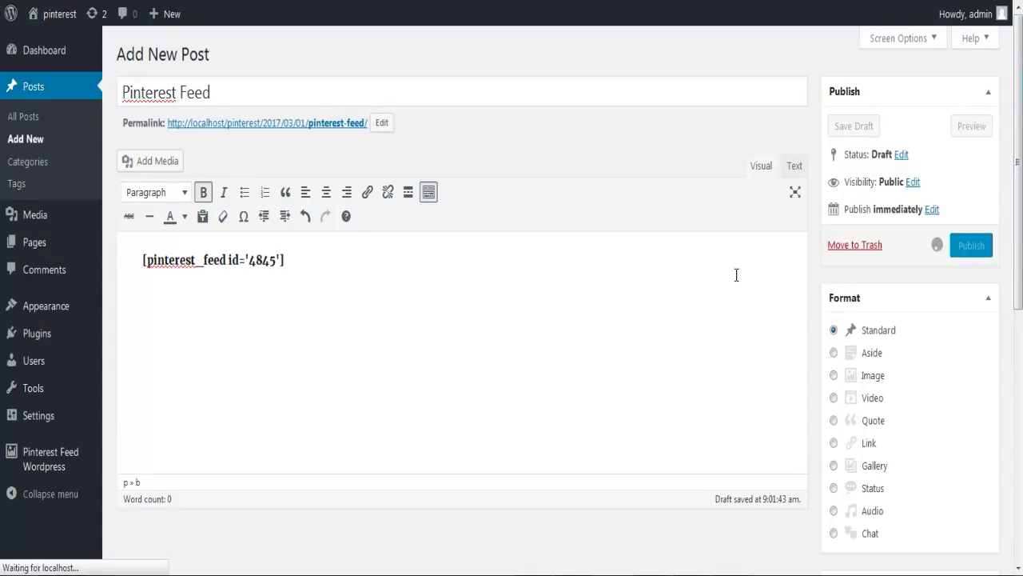
right_click(319, 134)
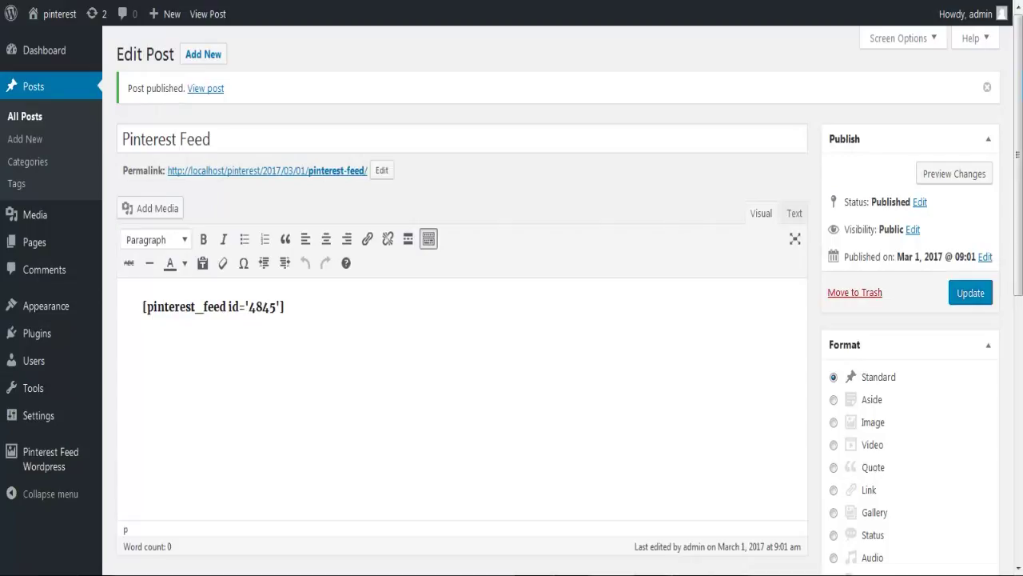
key("ctrl+Tab")
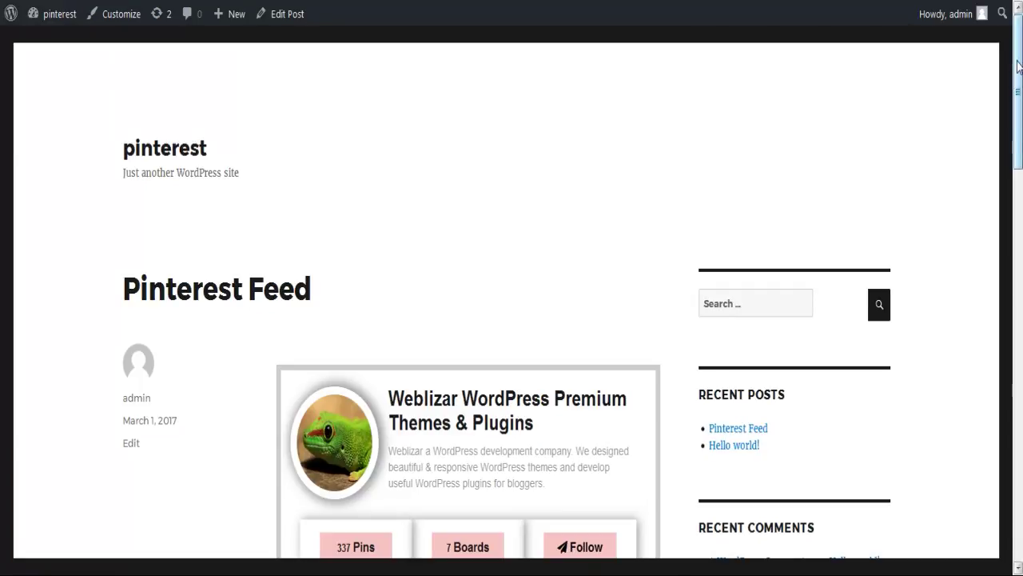
left_click_drag(1017, 89, 1017, 186)
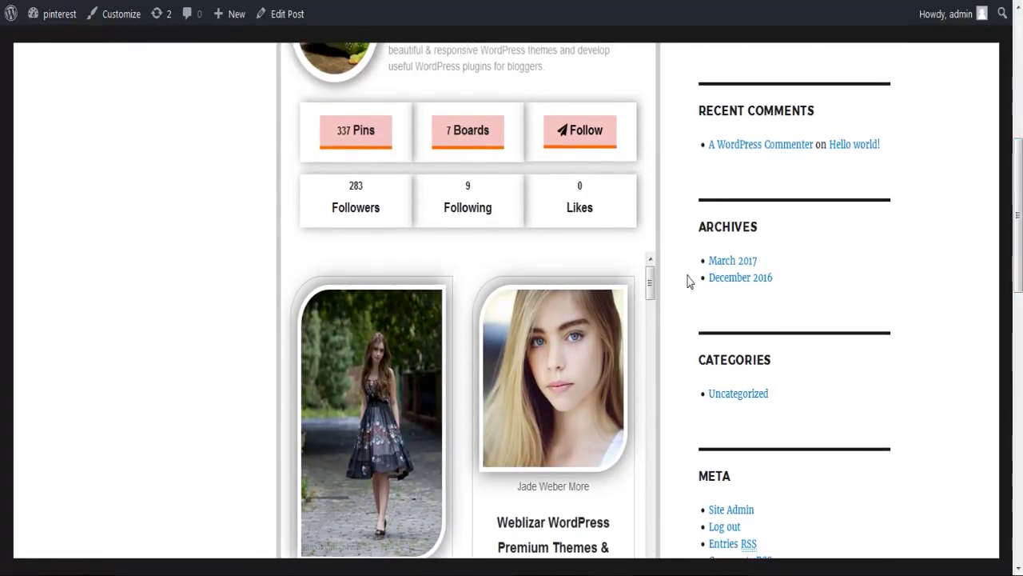
left_click_drag(651, 277, 670, 260)
scroll(470, 196, "up", 4)
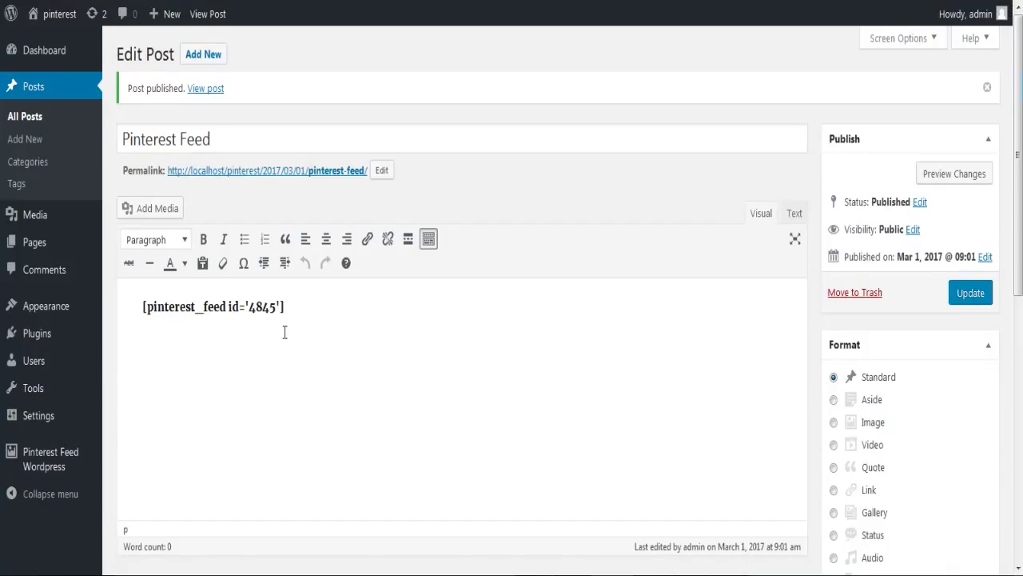
Step: Change the shortcode to [pinterest_feed id='4845' pins='off'], update, and reload the post
left_click(280, 312)
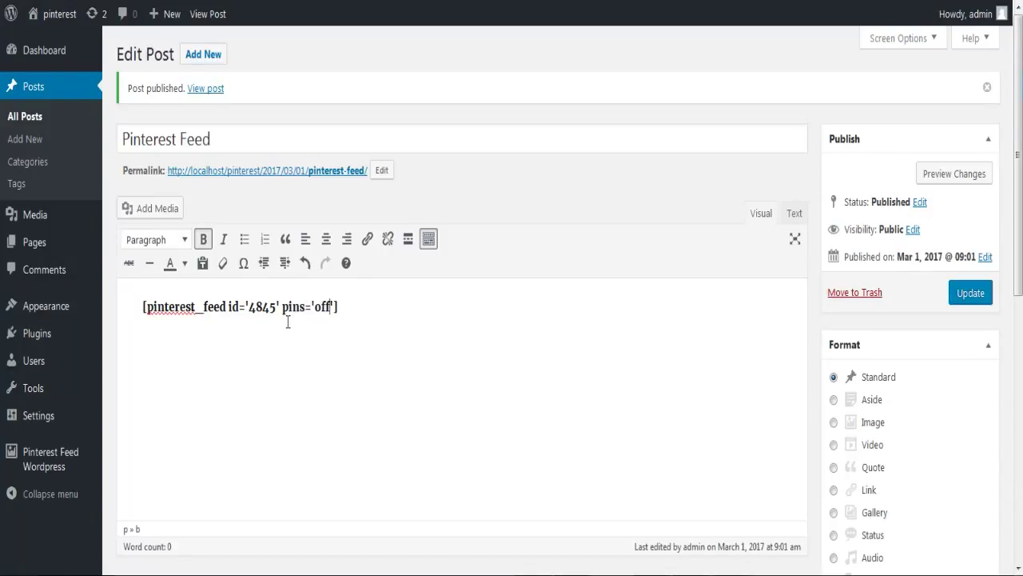
left_click(971, 293)
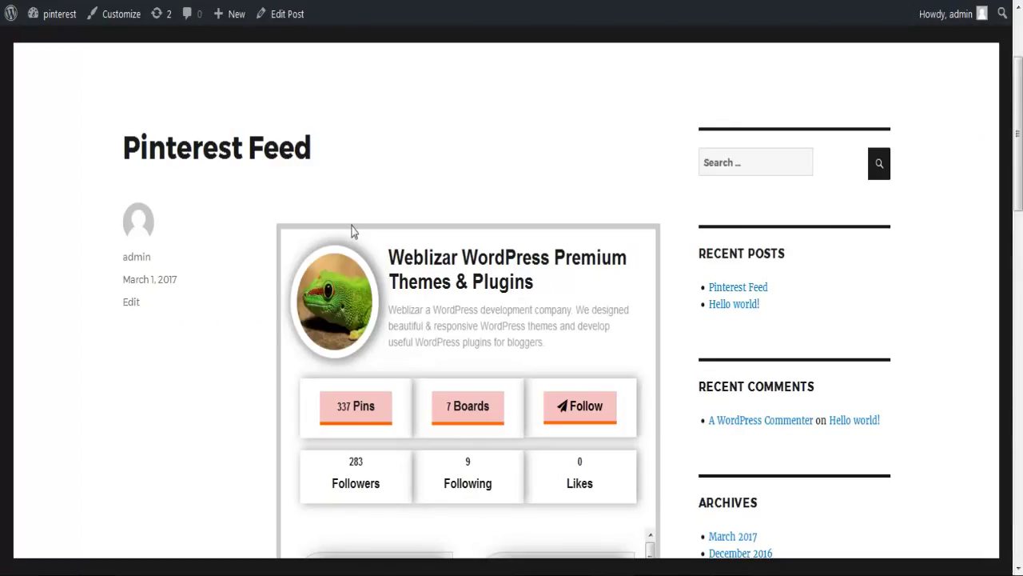
right_click(286, 202)
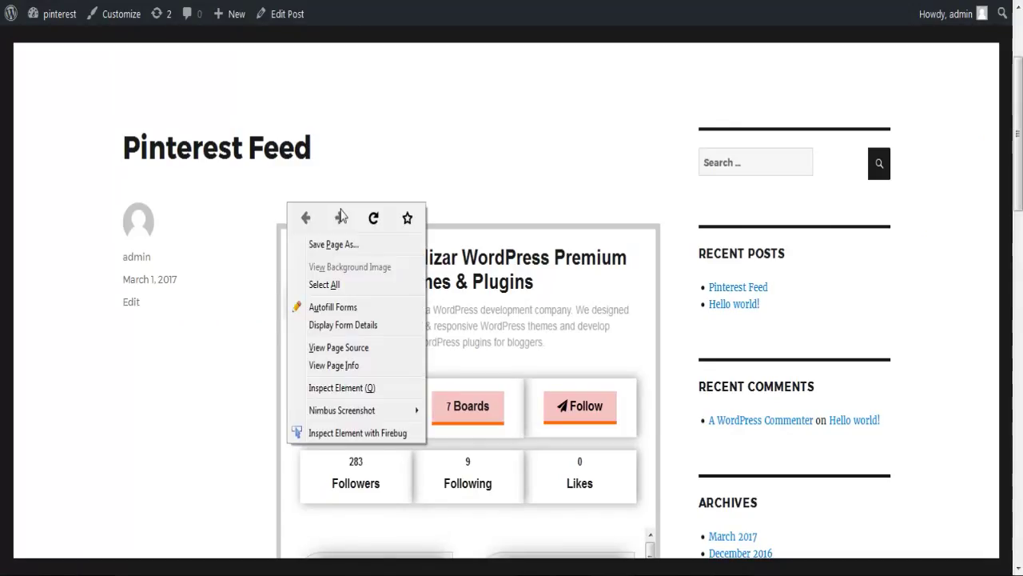
left_click(373, 218)
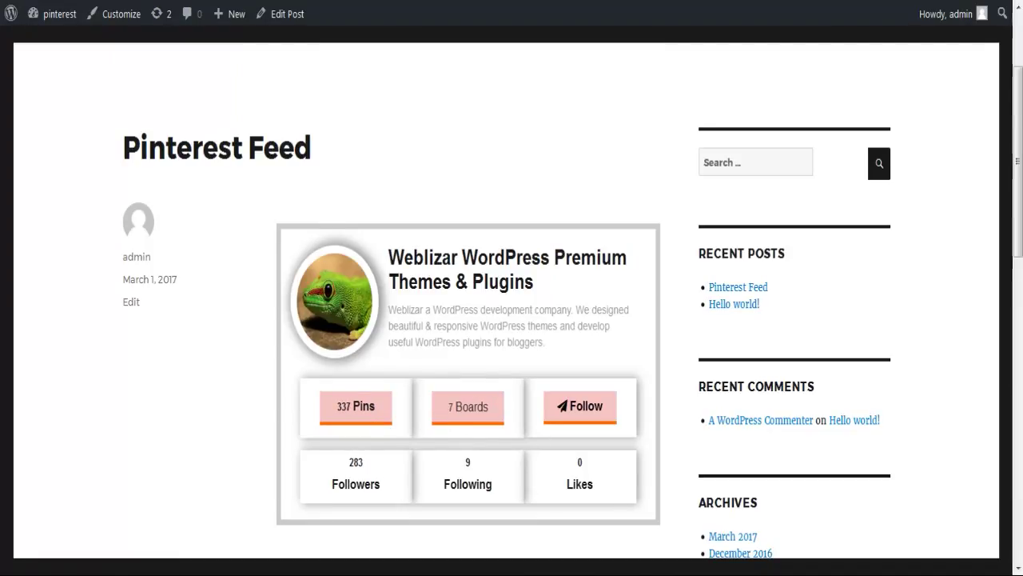
key("alt+Left")
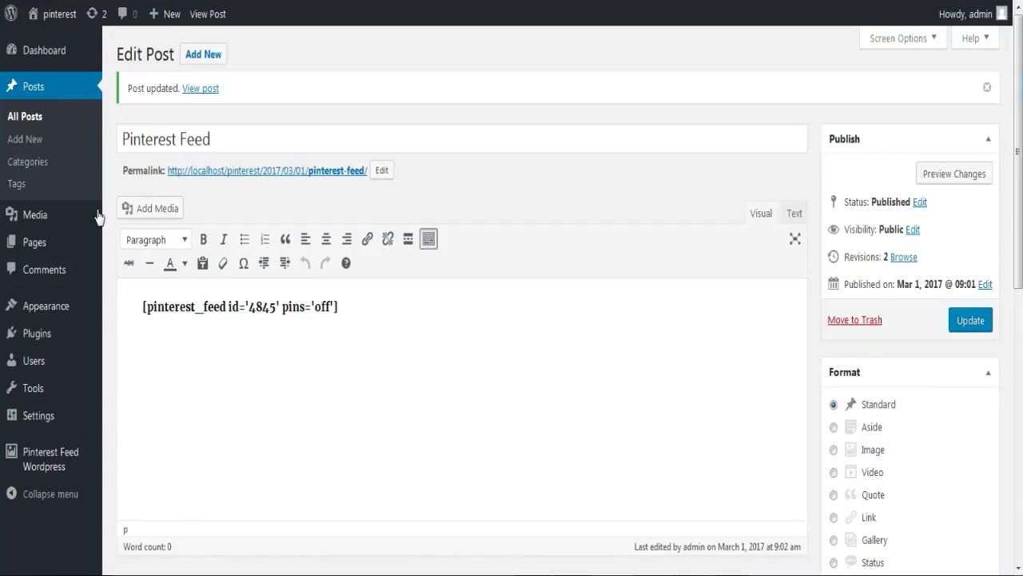
Step: Drag the Pinterest Profile Widget into the Sidebar, review its profile options, and save
mouse_move(24, 318)
left_click(131, 355)
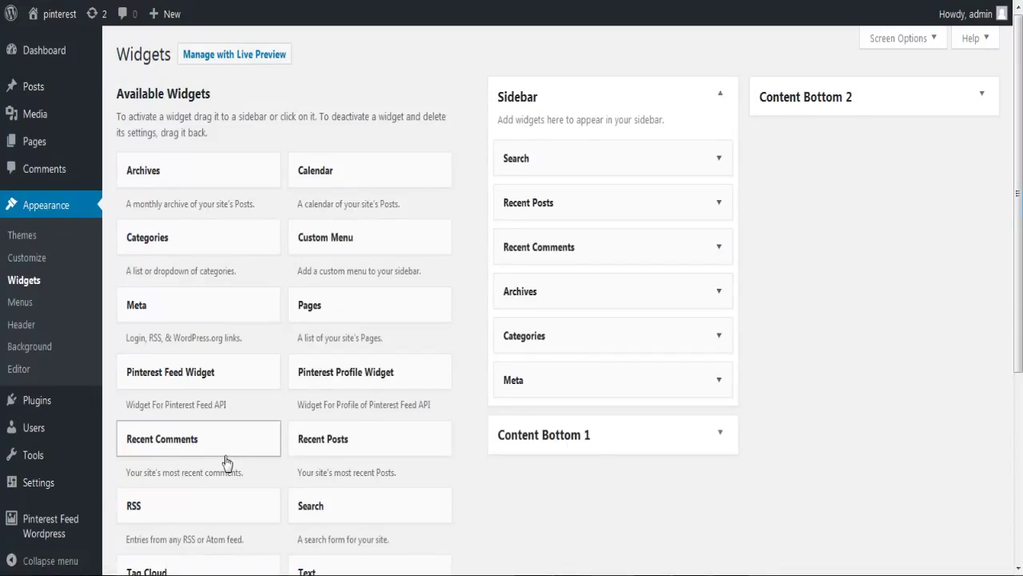
left_click_drag(352, 384, 569, 153)
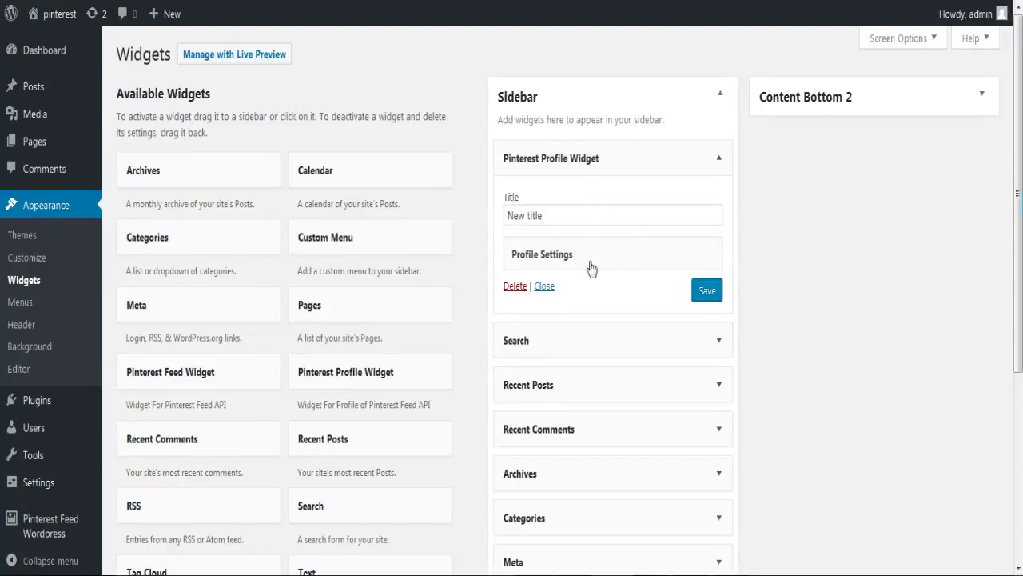
left_click(590, 267)
left_click(576, 270)
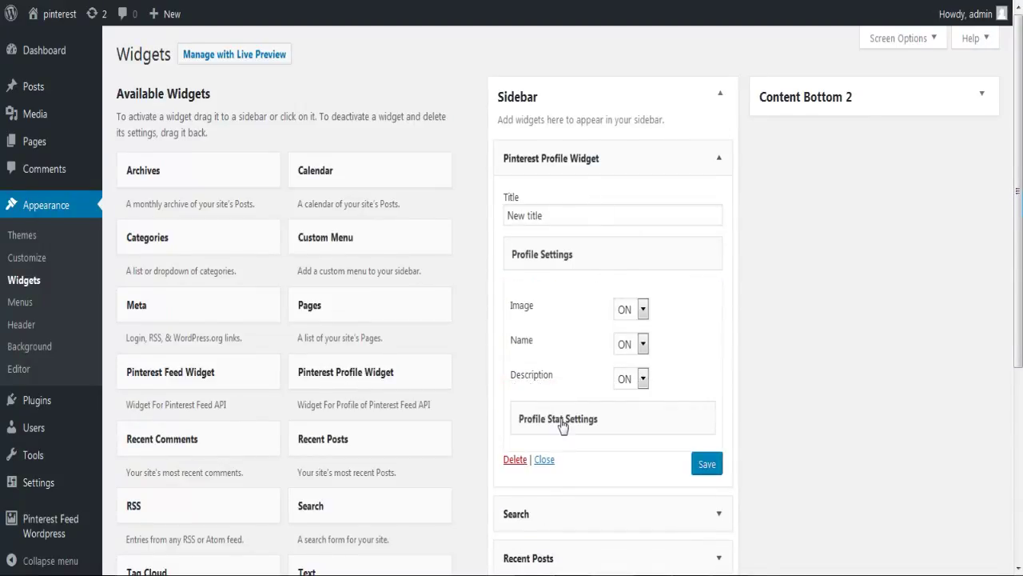
left_click(598, 421)
scroll(631, 440, "down", 3)
left_click(706, 459)
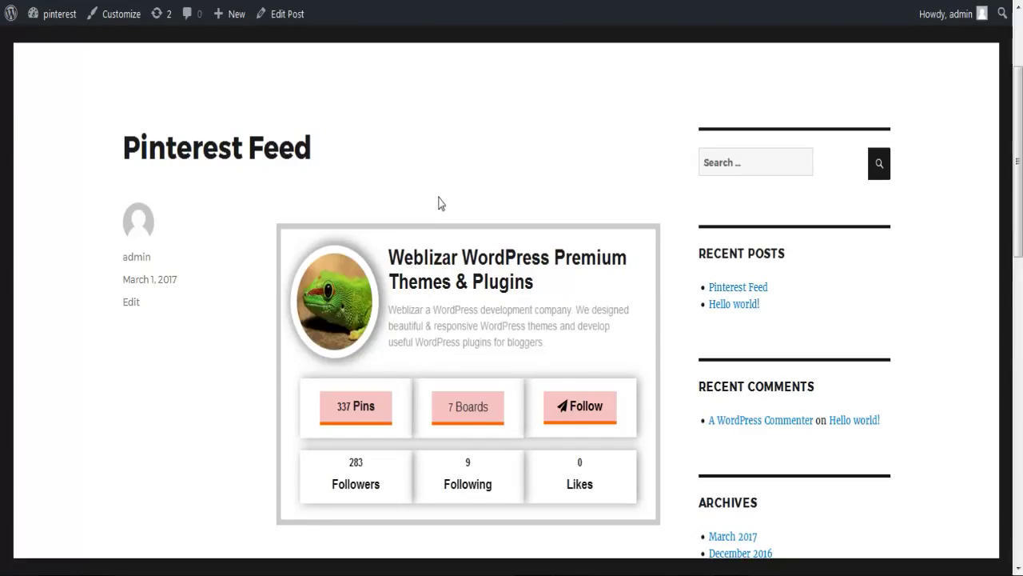
Step: Reload the post to see the profile widget in the sidebar
right_click(438, 202)
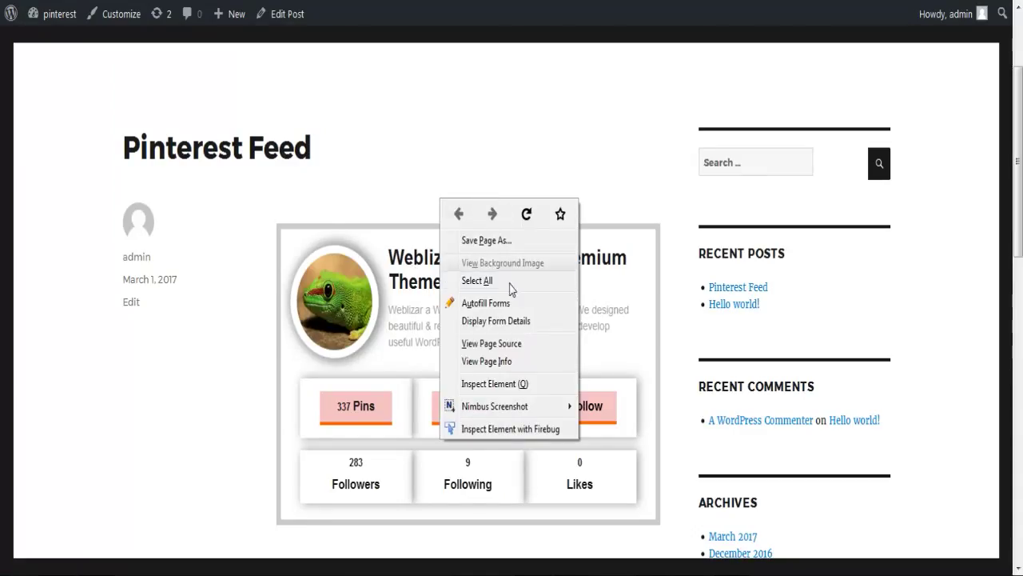
left_click(523, 211)
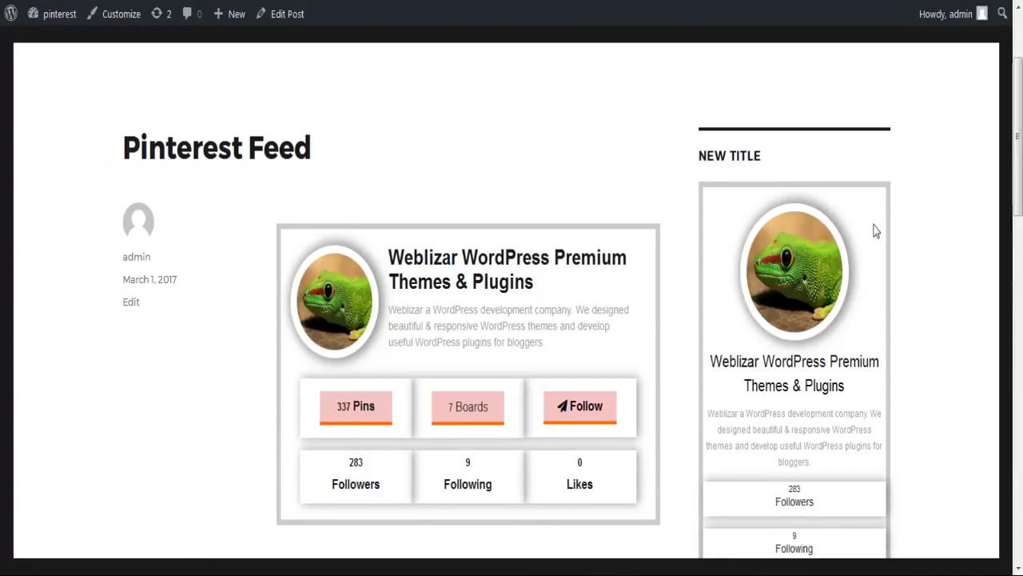
scroll(852, 234, "down", 4)
scroll(541, 105, "up", 5)
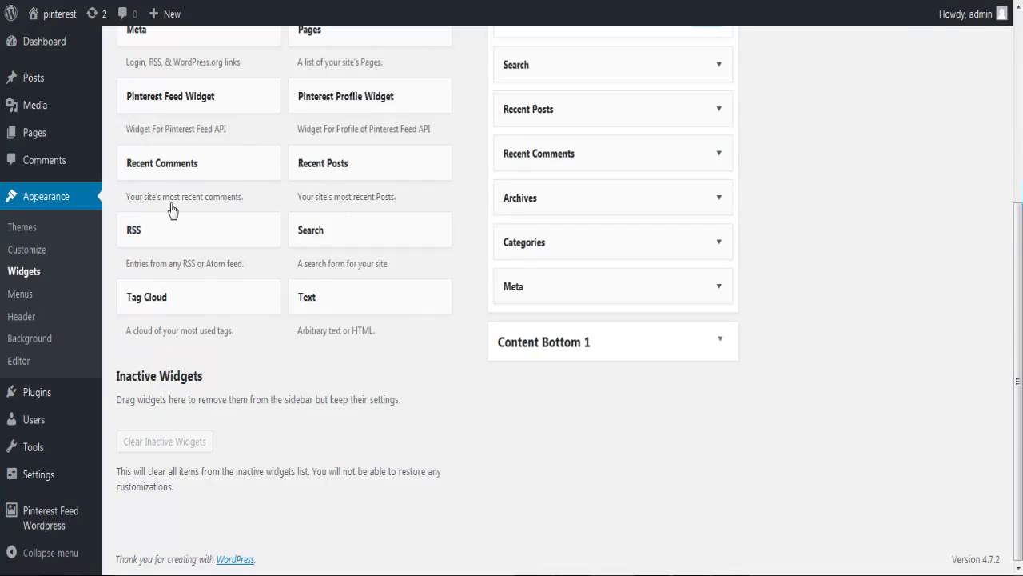
Step: Drag the Pinterest Feed Widget into the Sidebar above the profile widget and save
scroll(336, 178, "up", 3)
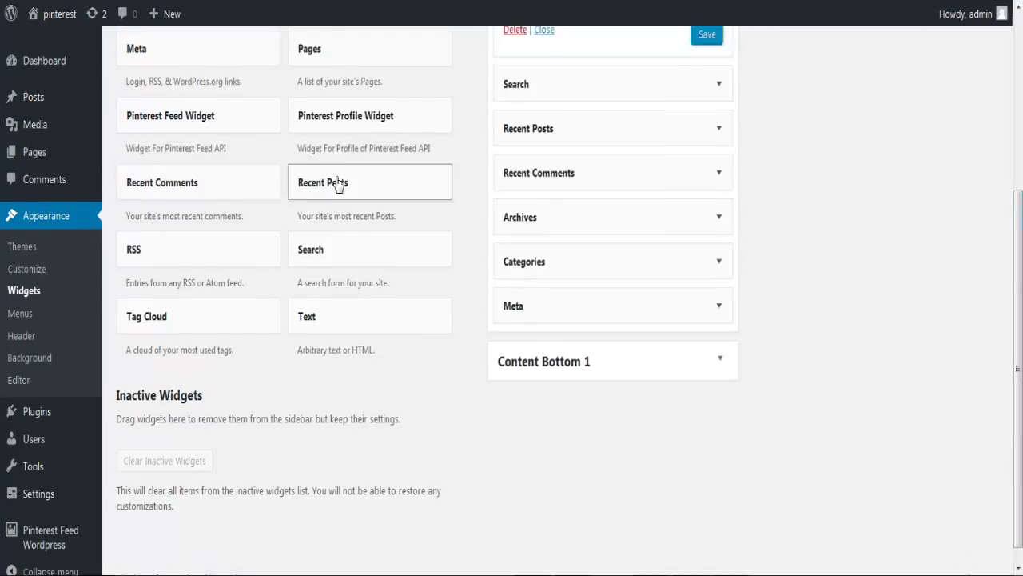
left_click_drag(205, 283, 605, 143)
left_click(550, 164)
left_click(550, 164)
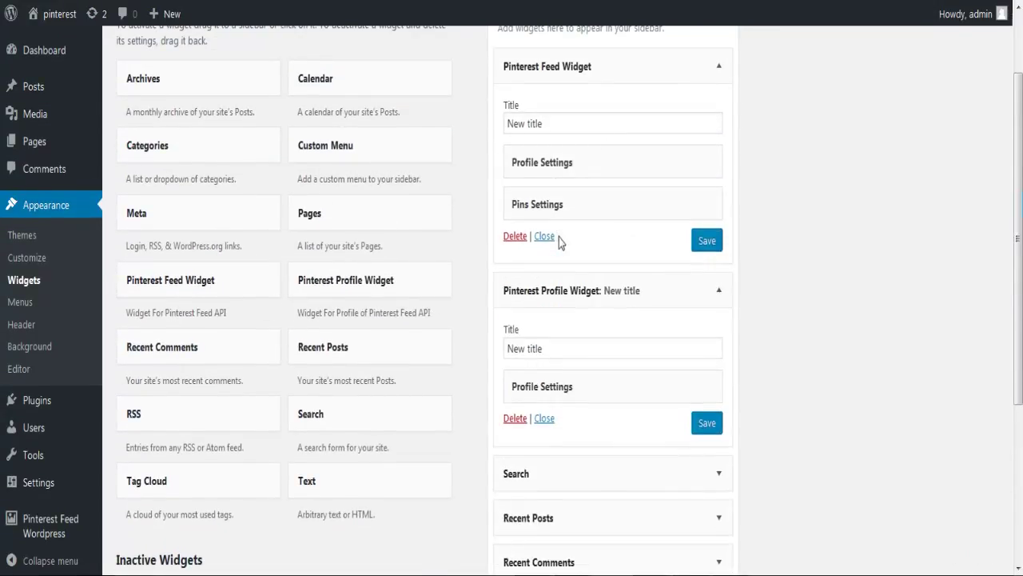
left_click(554, 208)
left_click(554, 206)
left_click(709, 243)
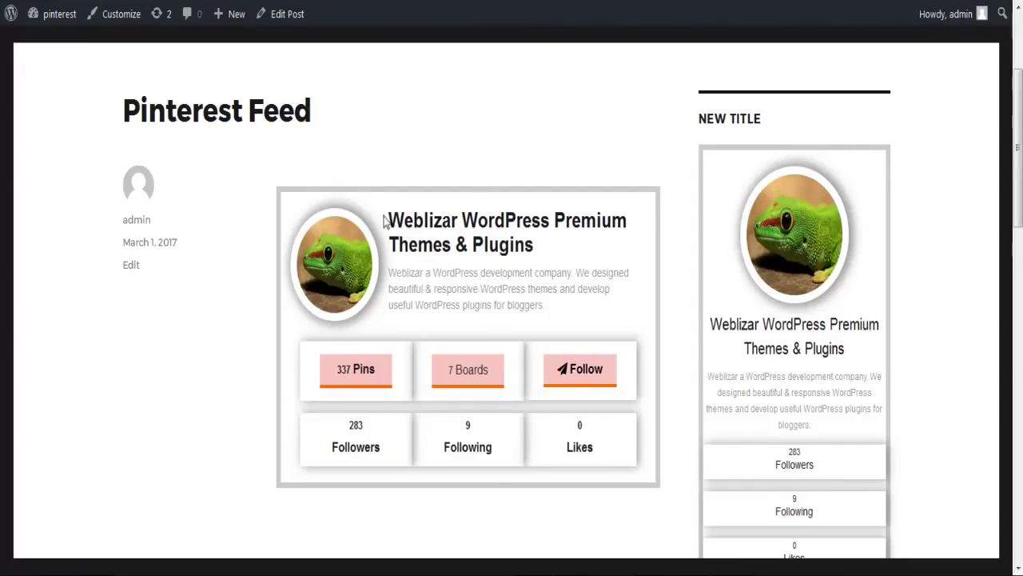
Step: Reload the post to check the feed widget, then open the Pinterest Feed Wordpress settings
right_click(446, 125)
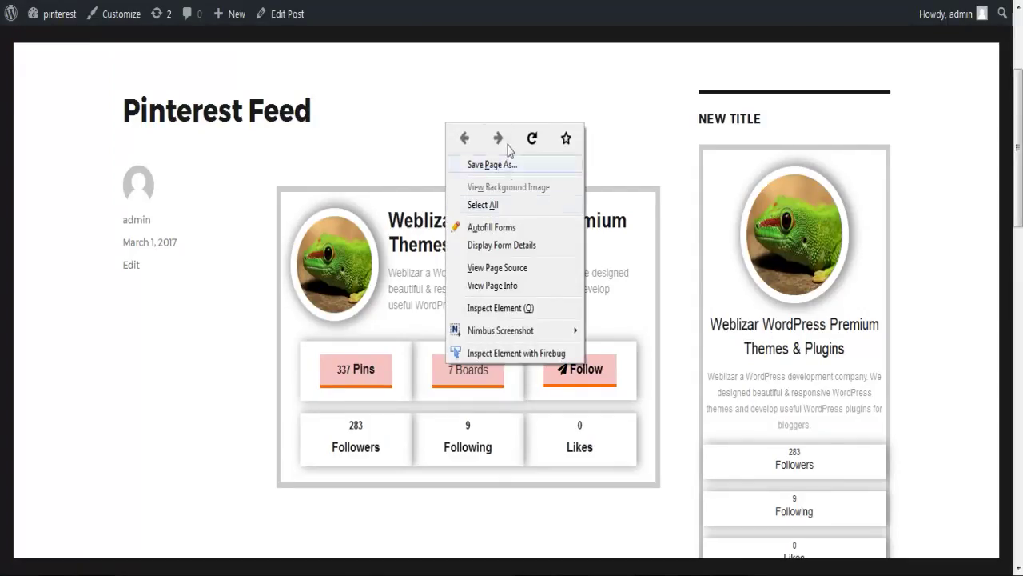
left_click(532, 139)
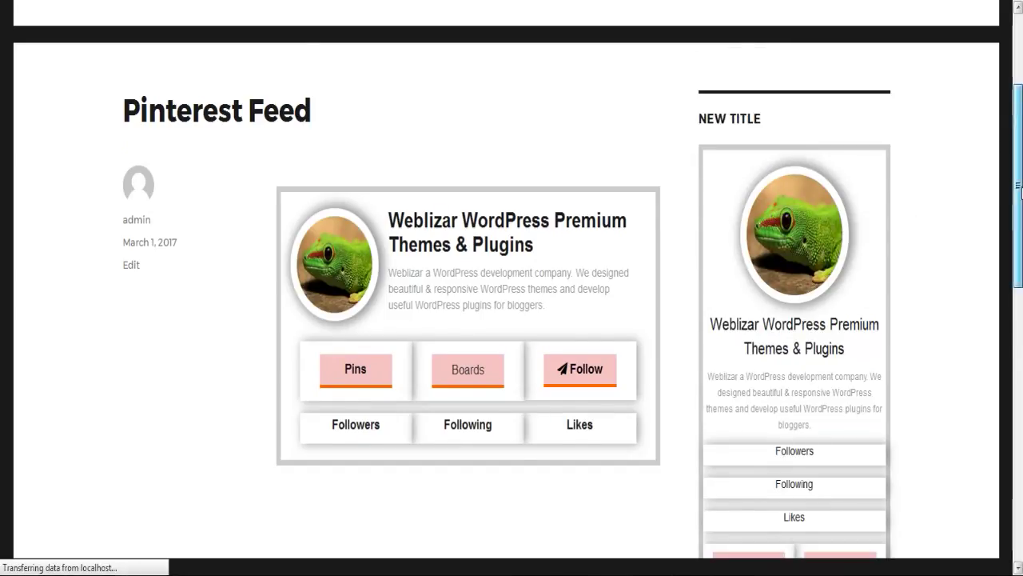
left_click_drag(1017, 116, 1009, 209)
scroll(930, 260, "up", 5)
scroll(877, 269, "down", 1)
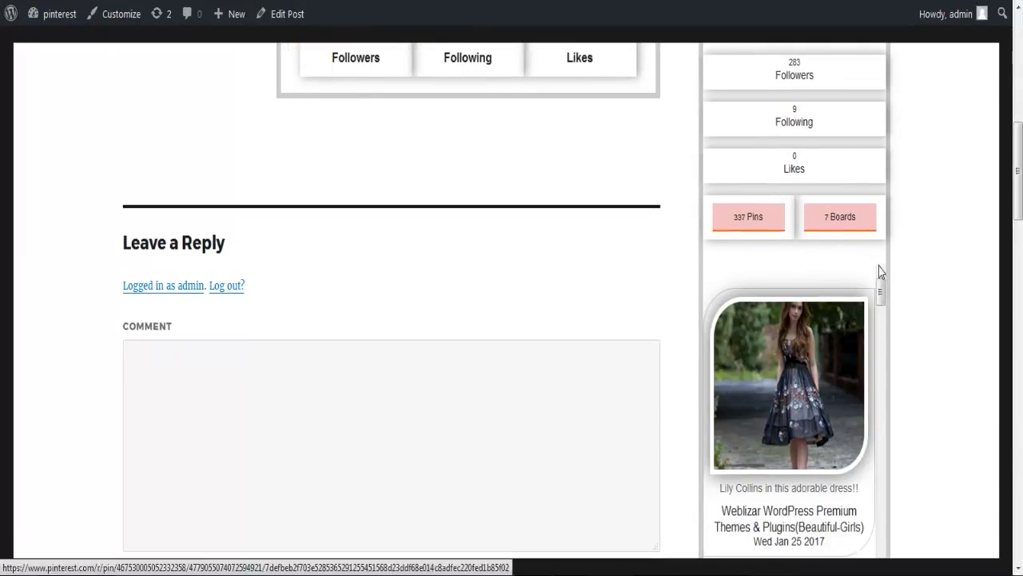
mouse_move(879, 276)
left_mouse_down()
mouse_move(880, 376)
mouse_move(881, 281)
left_mouse_up()
scroll(596, 288, "up", 7)
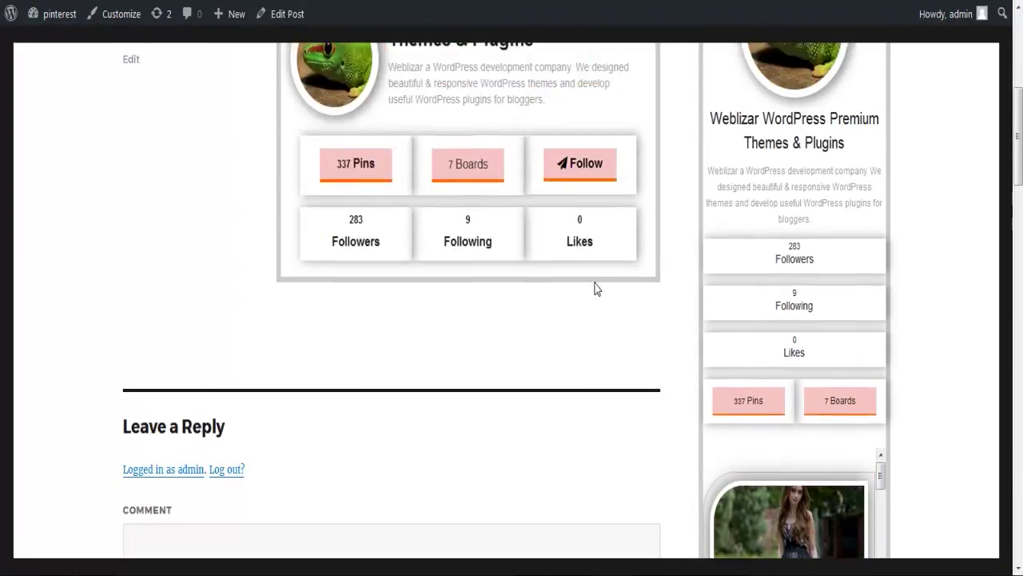
scroll(957, 258, "down", 6)
scroll(928, 268, "up", 1)
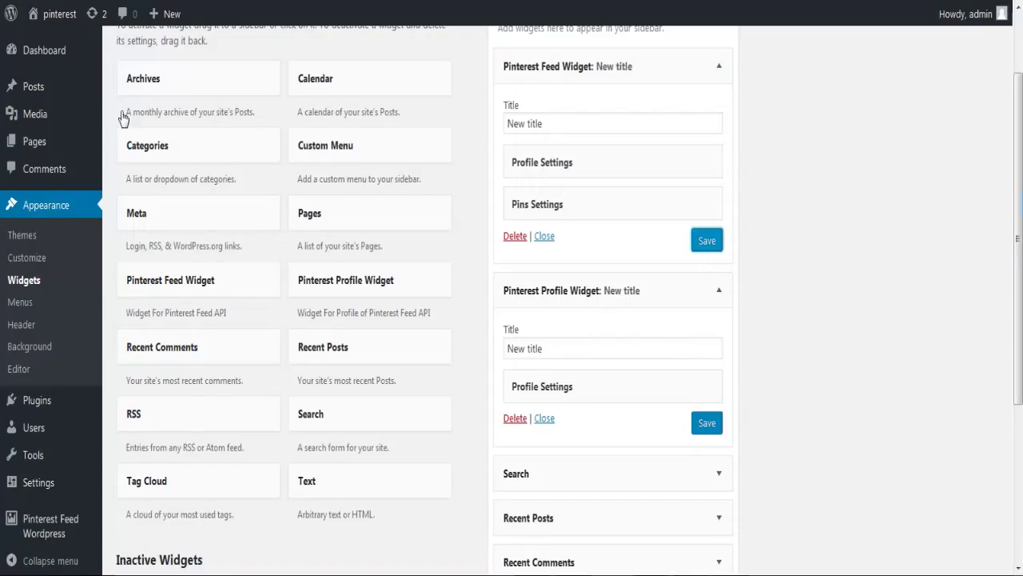
left_click(48, 526)
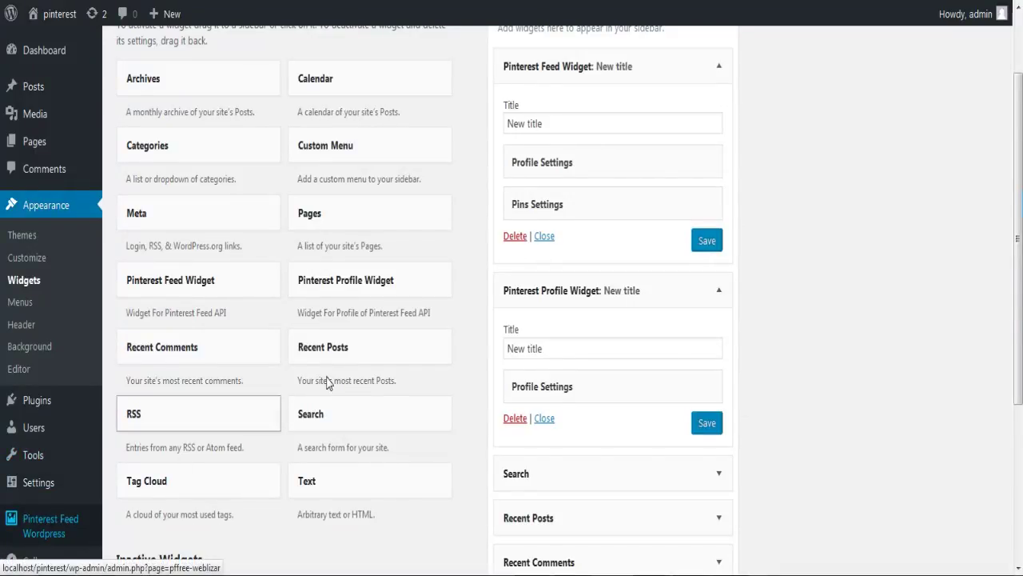